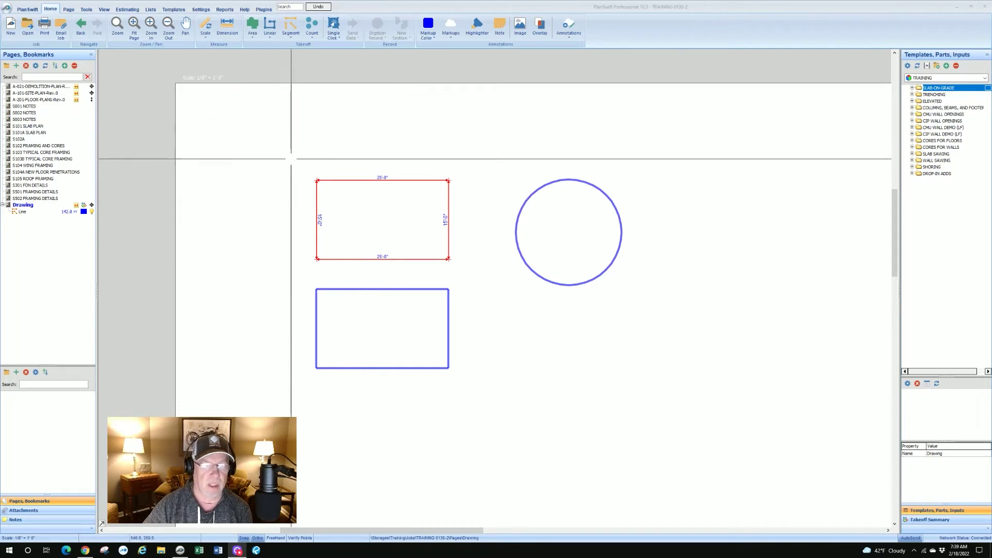
Box-select the red 25'-0" by 15'-0" dimension rectangle and delete it
{"action": "left_click_drag", "start_coordinate": [296, 167], "coordinate": [458, 244]}
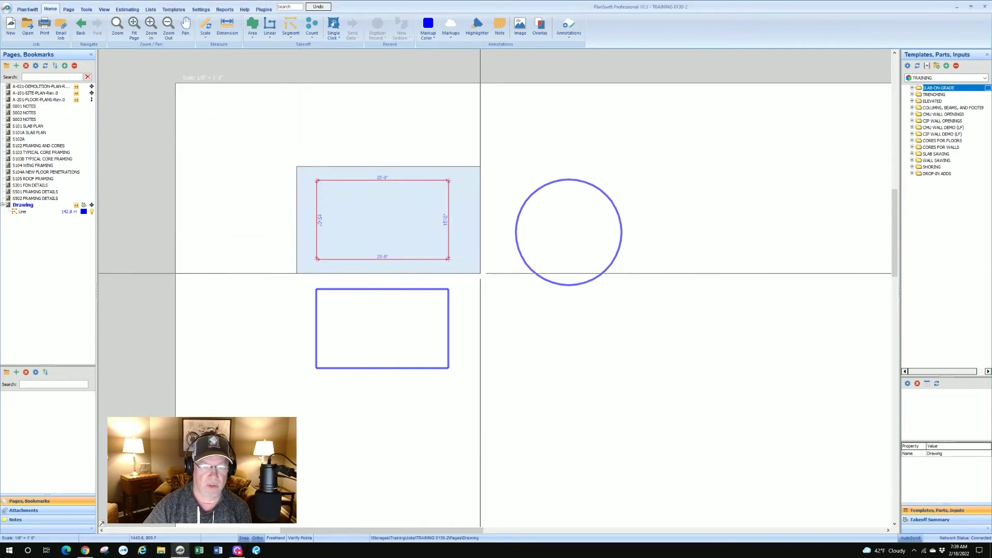
{"action": "left_click_drag", "start_coordinate": [480, 273], "coordinate": [480, 274]}
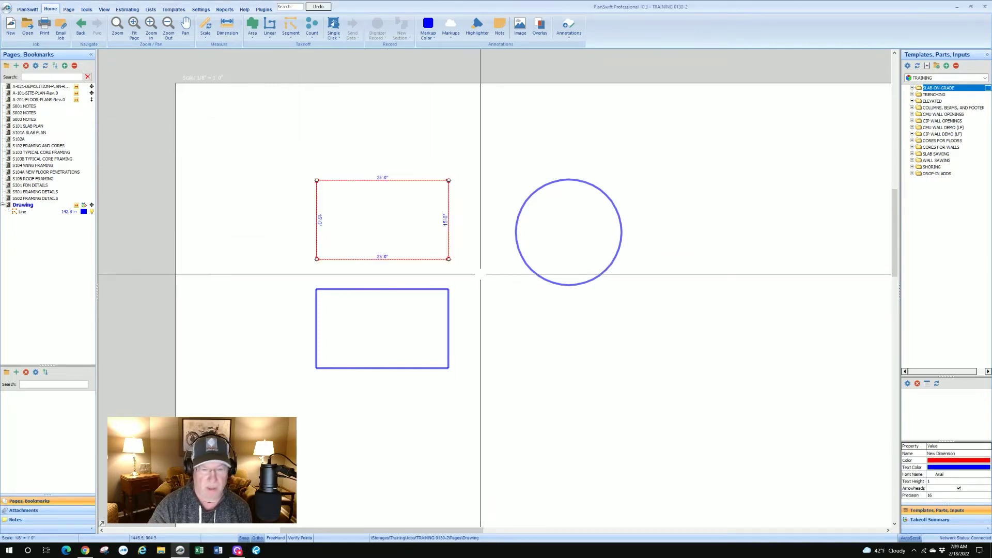
{"action": "key", "text": "Delete"}
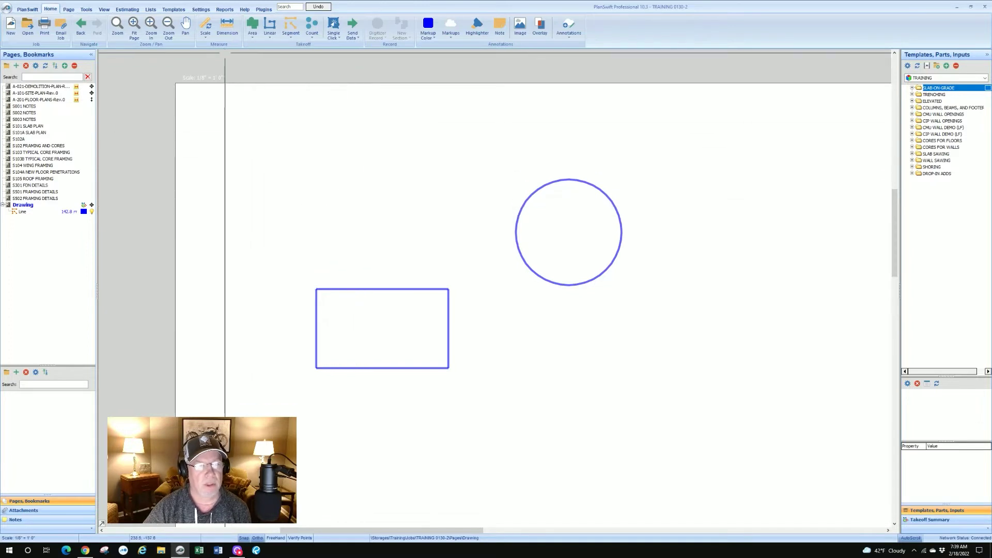
Draw a horizontal dimension line with an exact length of 25 feet
{"action": "left_click", "coordinate": [227, 26]}
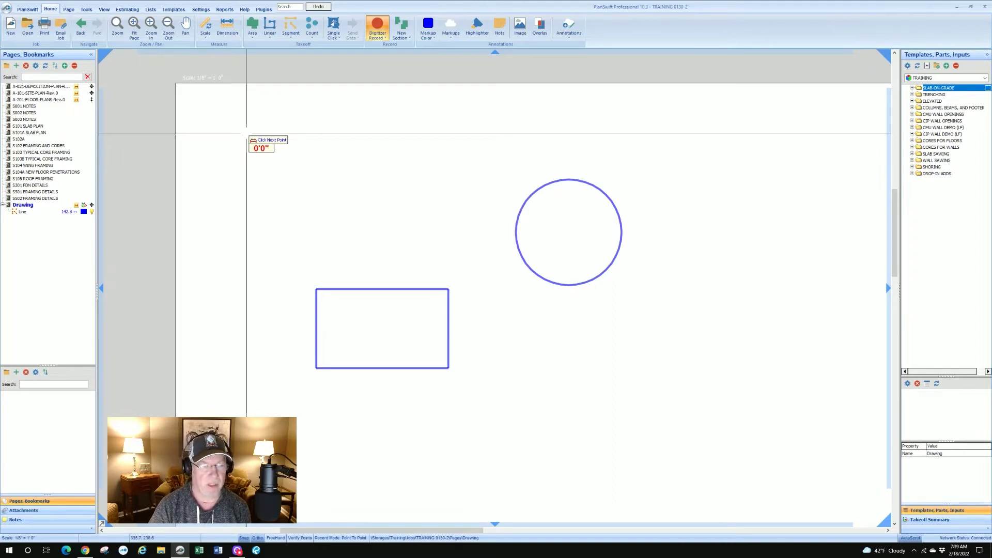
{"action": "key", "text": "l"}
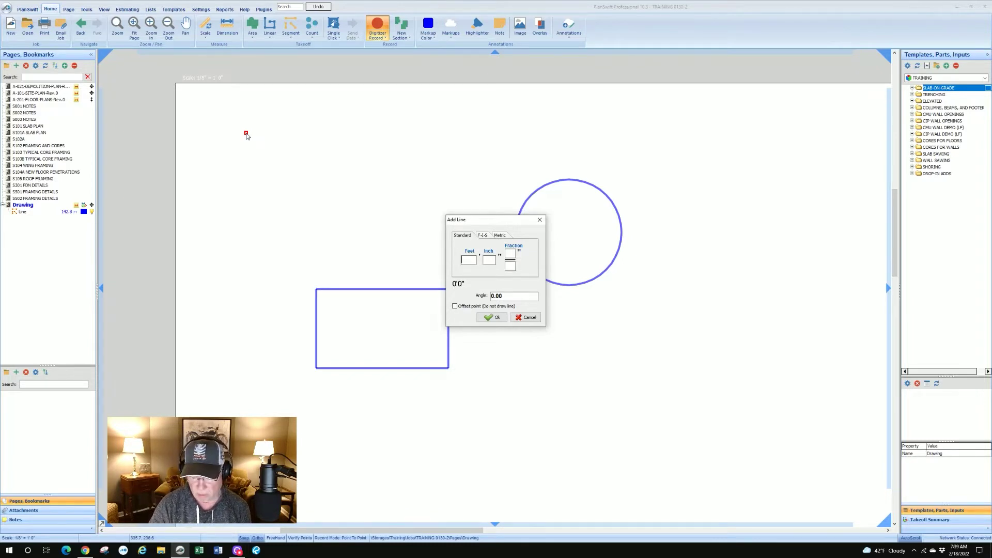
{"action": "type", "text": "25"}
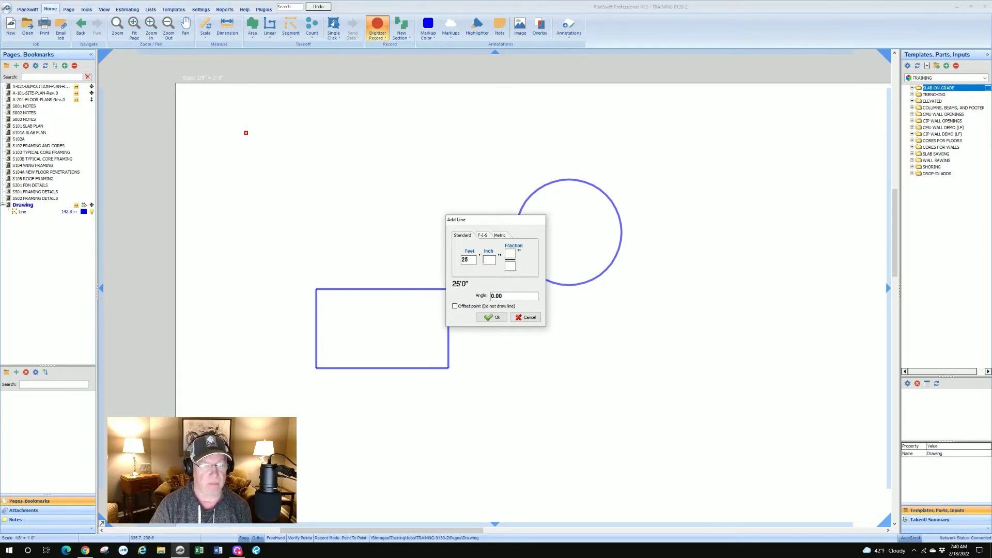
{"action": "key", "text": "Return"}
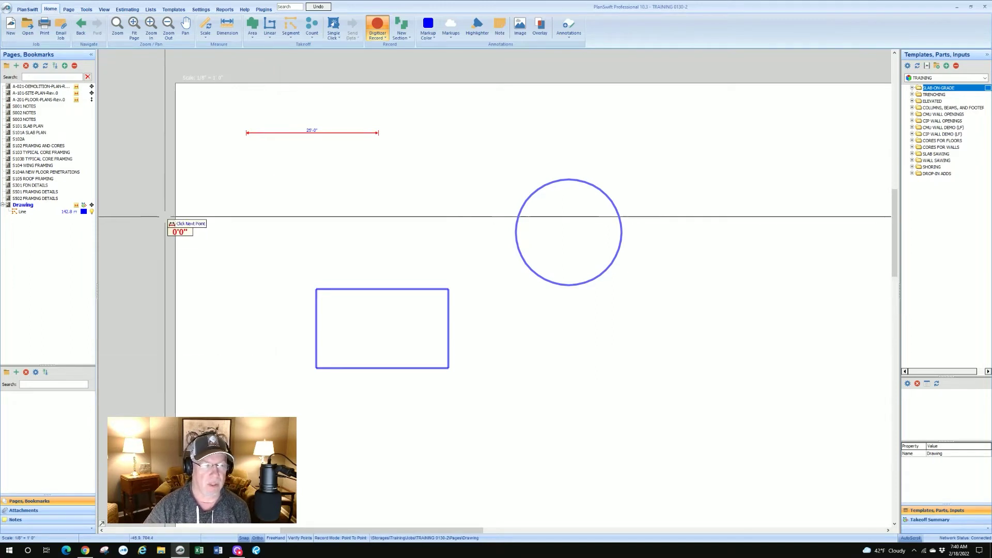
Trace dimension sides from the line's left end, 15 ft down and 25 ft across, closing at its right end
{"action": "left_click", "coordinate": [245, 256]}
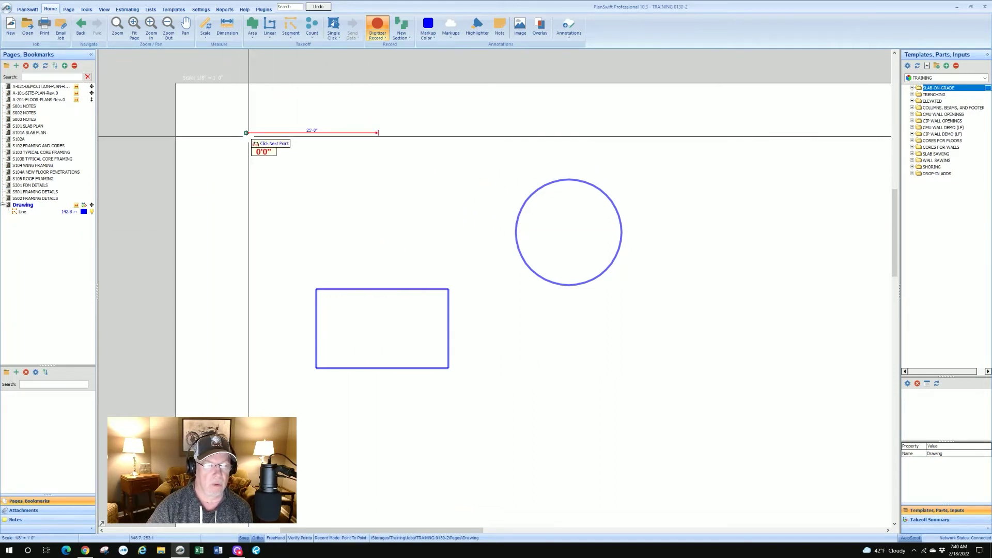
{"action": "left_click", "coordinate": [246, 133]}
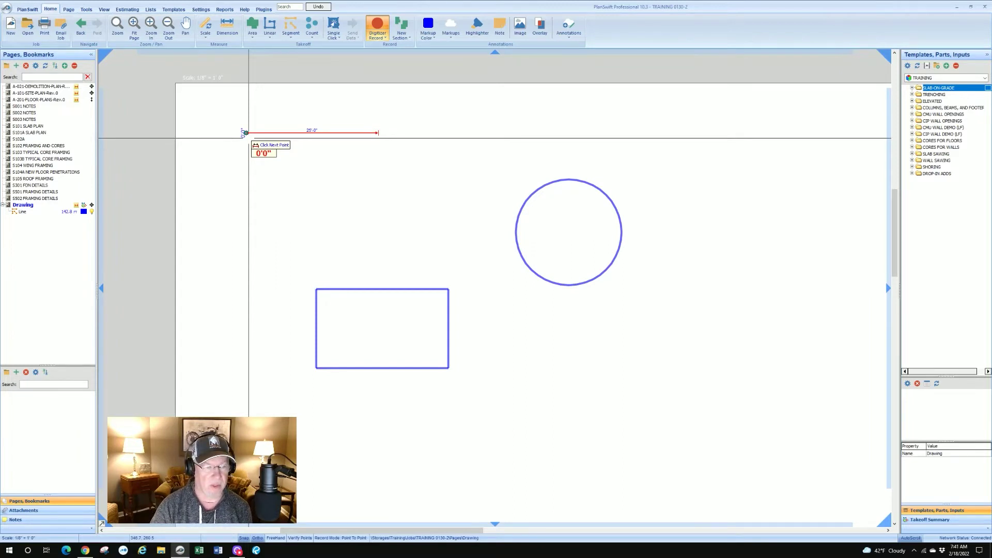
{"action": "key", "text": "Tab"}
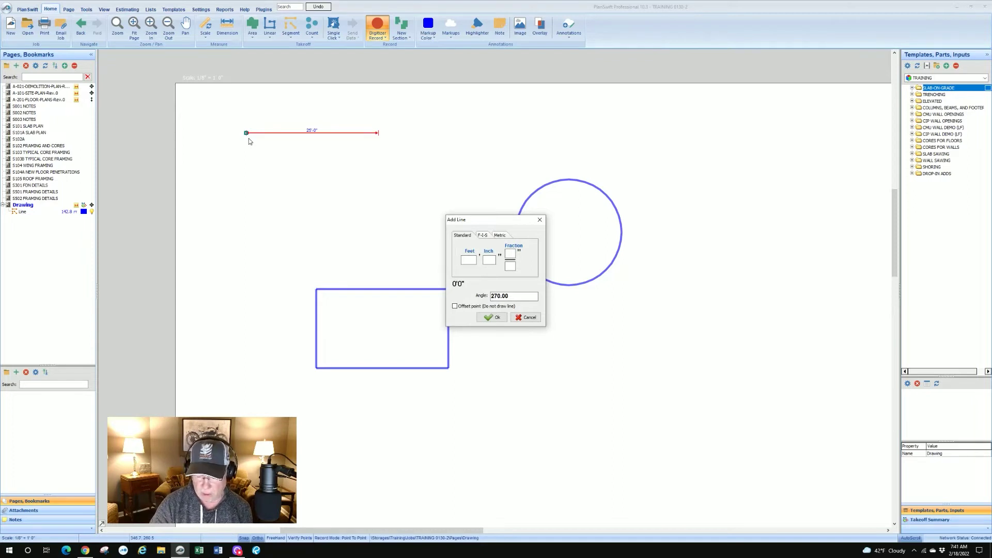
{"action": "type", "text": "15"}
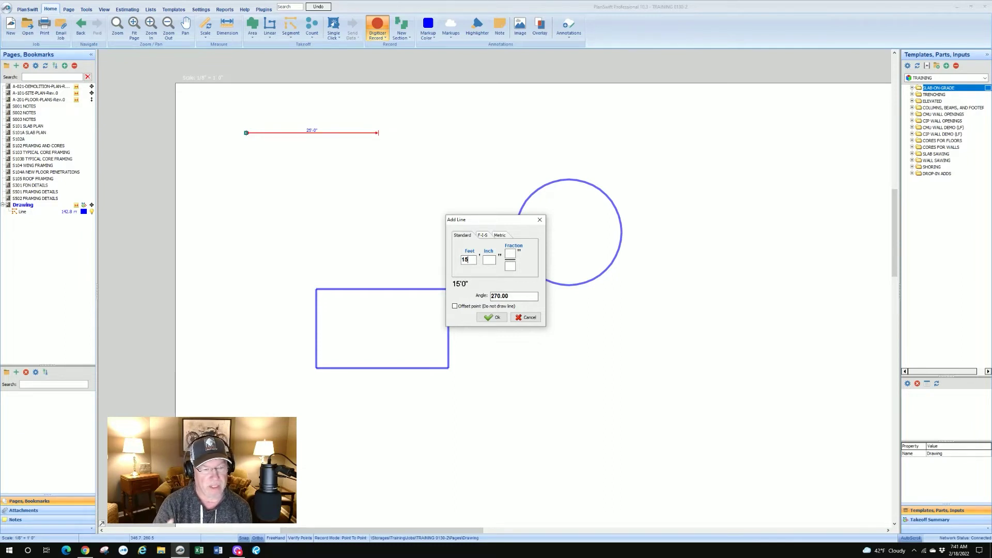
{"action": "key", "text": "Return"}
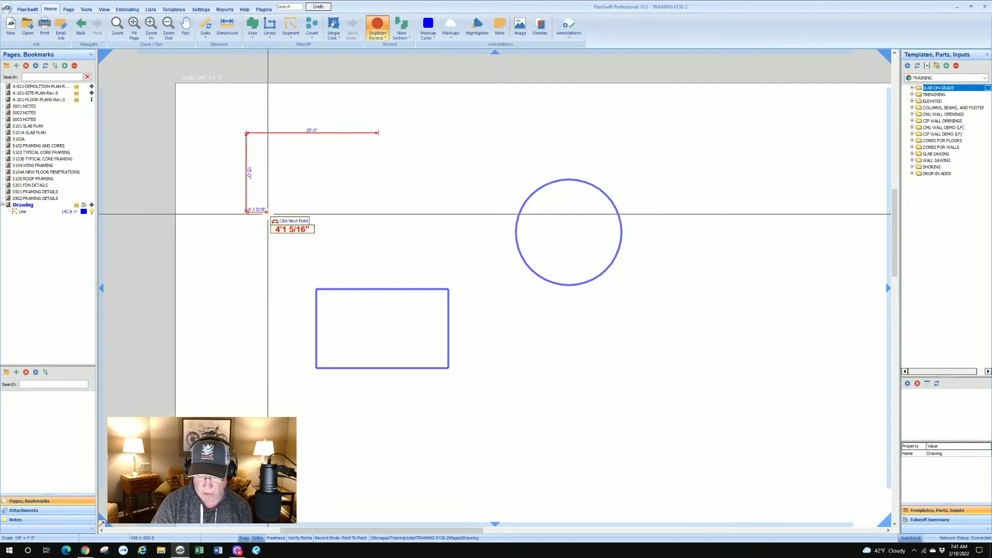
{"action": "key", "text": "l"}
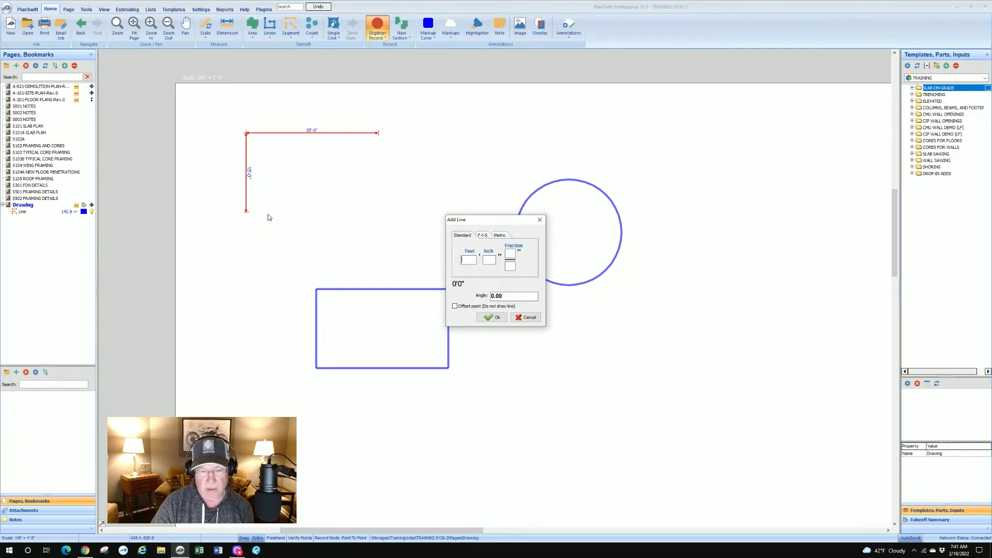
{"action": "type", "text": "25"}
{"action": "key", "text": "Return"}
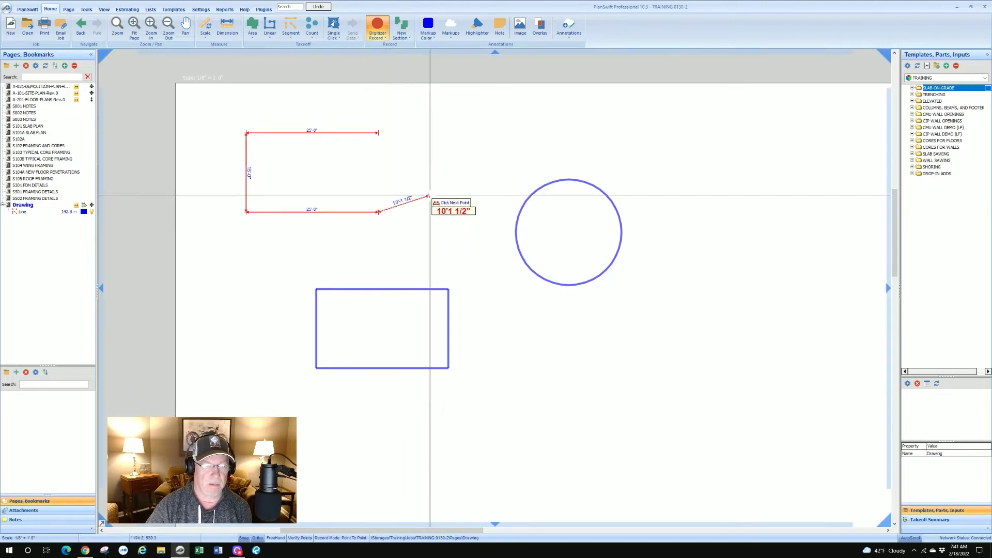
{"action": "left_click", "coordinate": [378, 134]}
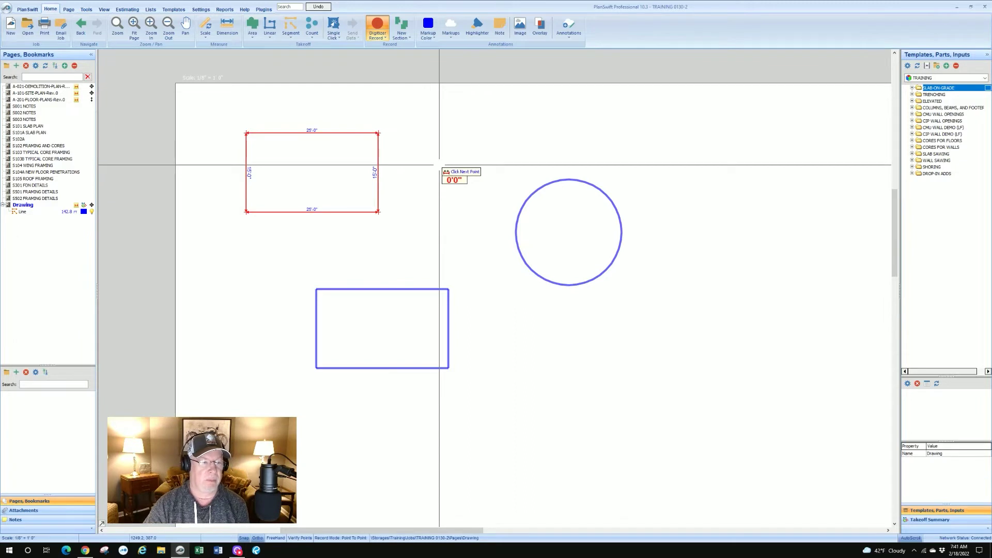
{"action": "key", "text": "Escape"}
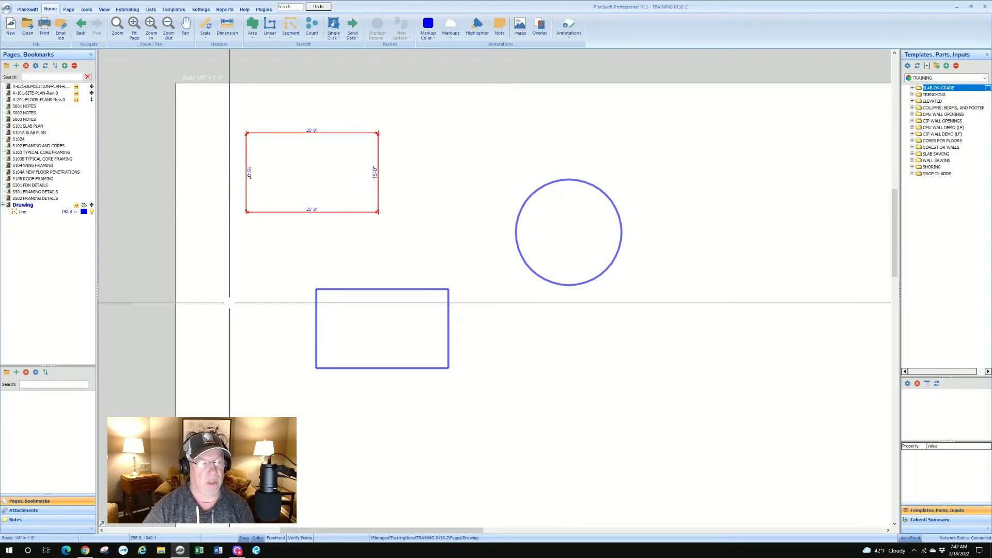
Create a lime-green area takeoff named 'test'
{"action": "left_click", "coordinate": [252, 25]}
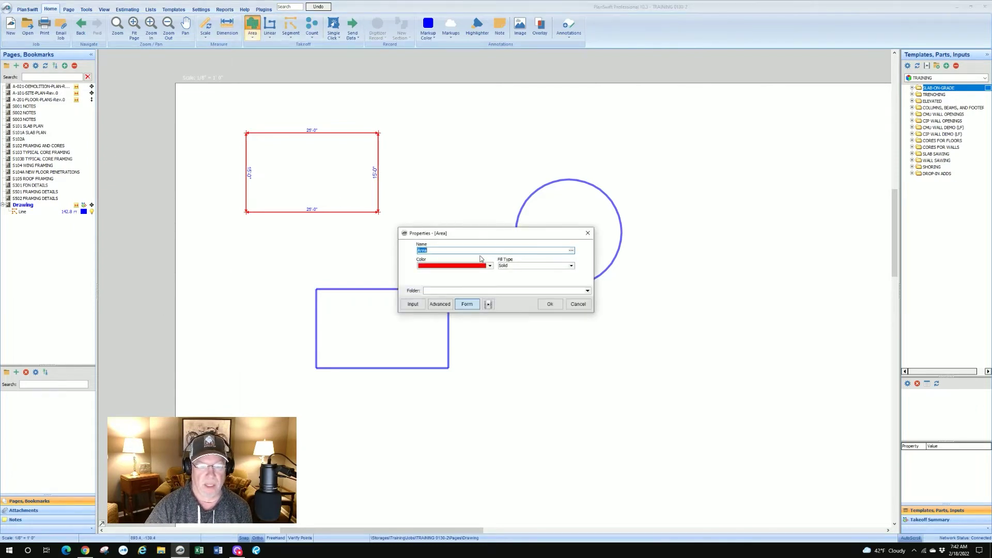
{"action": "type", "text": "test"}
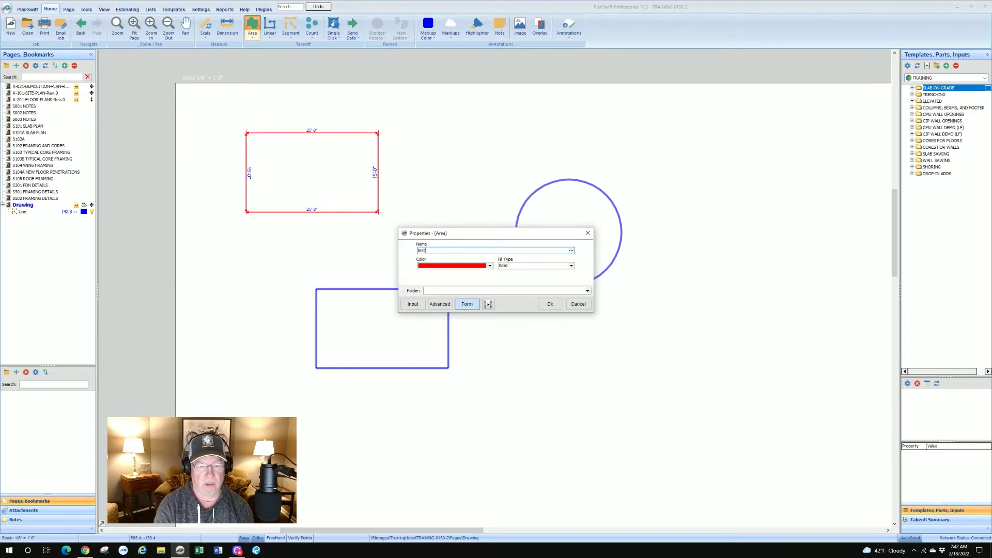
{"action": "left_click", "coordinate": [489, 266]}
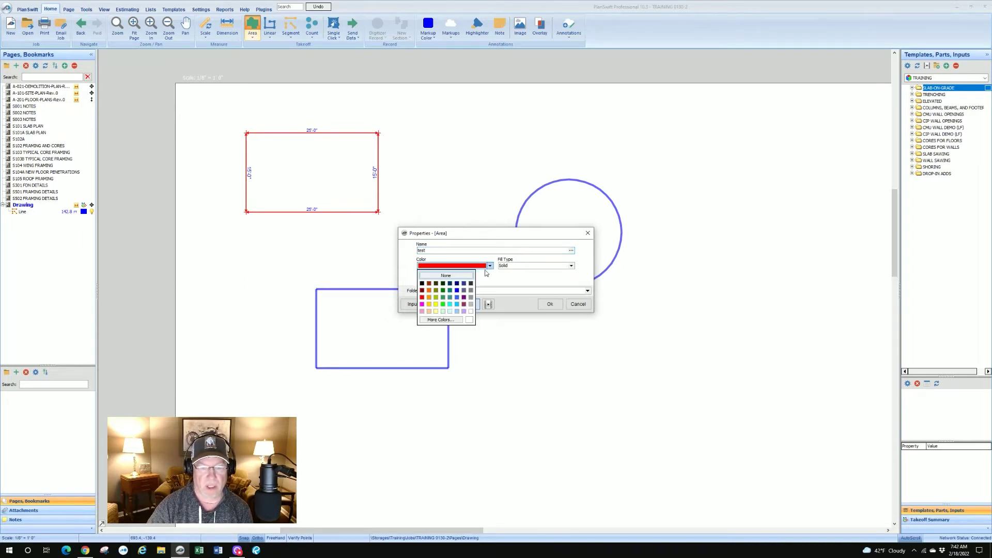
{"action": "left_click", "coordinate": [436, 298]}
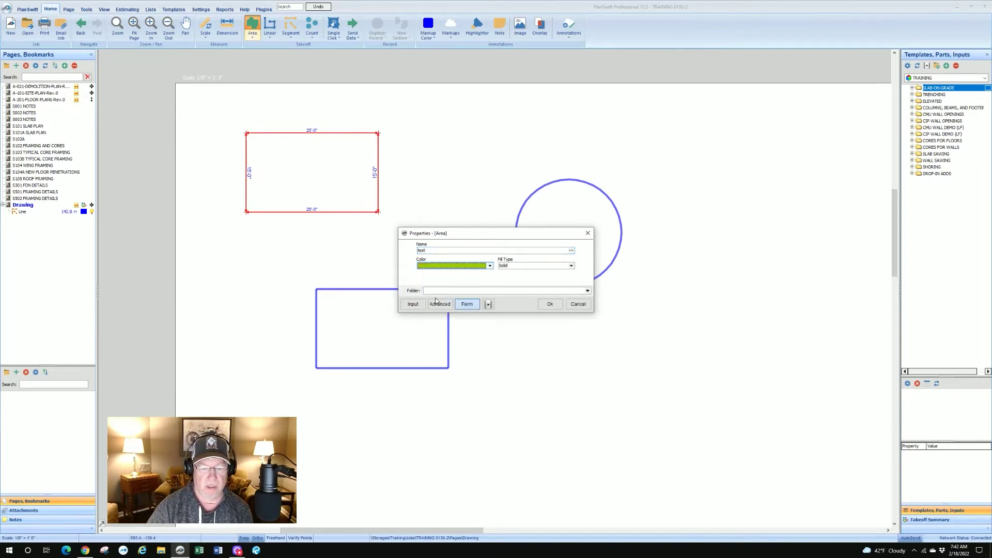
{"action": "left_click", "coordinate": [550, 305]}
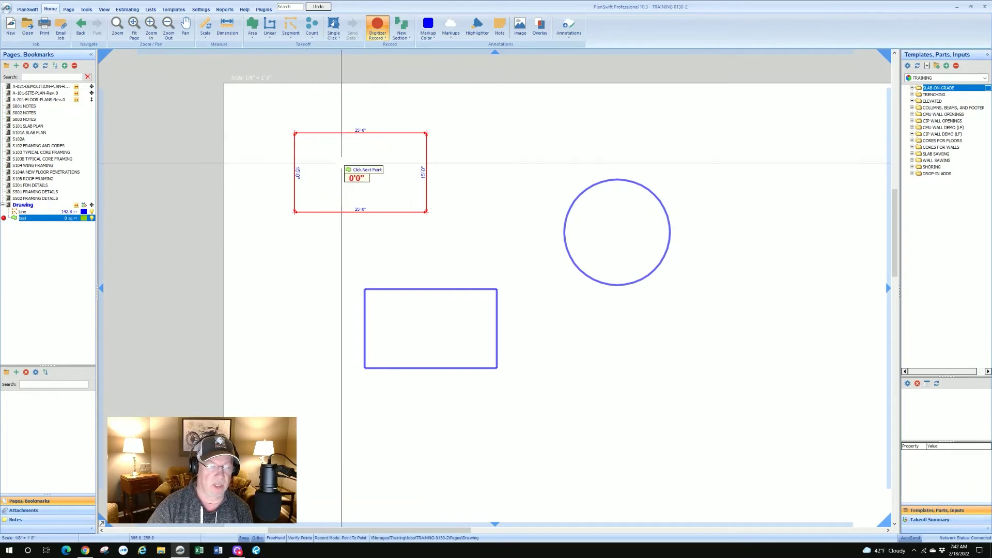
Outline the rectangle's four corners so the area measures 375.0 sq ft
{"action": "left_click", "coordinate": [295, 134]}
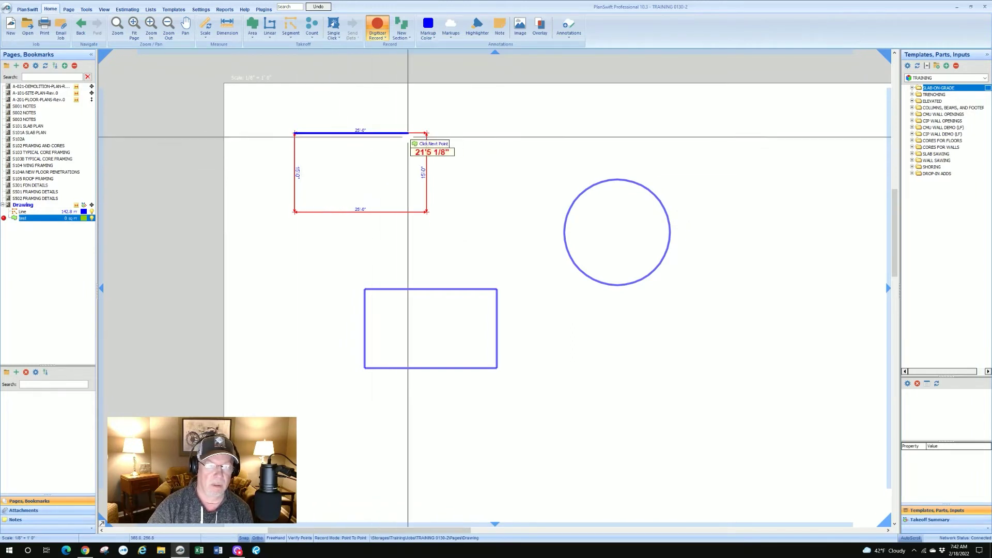
{"action": "left_click", "coordinate": [426, 134]}
{"action": "left_click", "coordinate": [426, 210]}
{"action": "left_click", "coordinate": [295, 211]}
{"action": "double_click", "coordinate": [298, 211]}
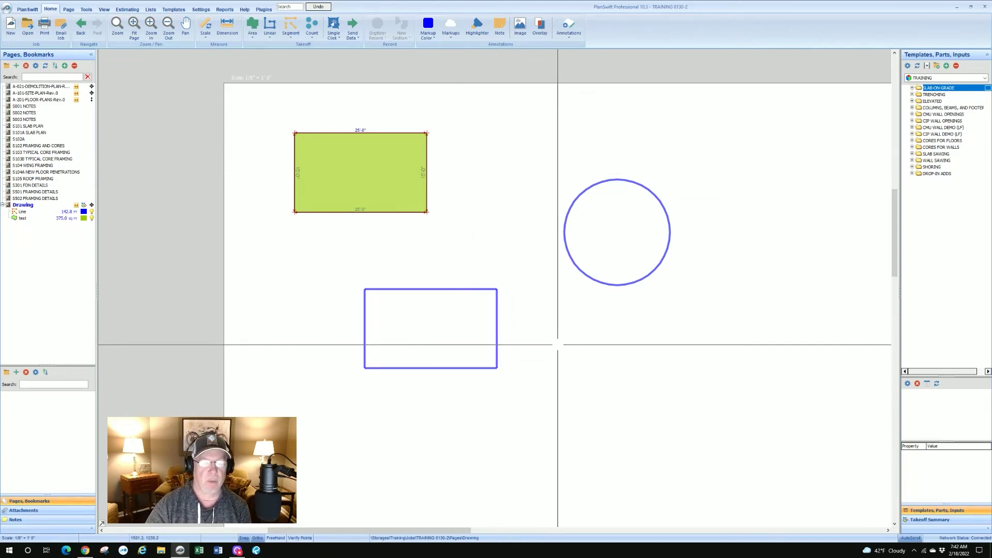
Delete the lower blue rectangle, cutting the Line total to 62.8, and select the Line takeoff
{"action": "left_click_drag", "start_coordinate": [558, 343], "coordinate": [537, 326]}
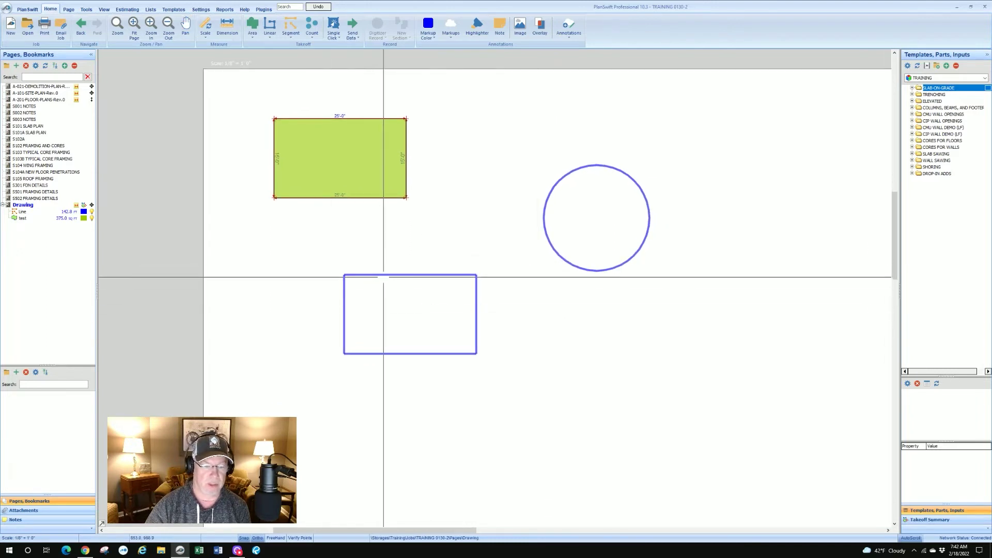
{"action": "left_click_drag", "start_coordinate": [324, 262], "coordinate": [495, 372]}
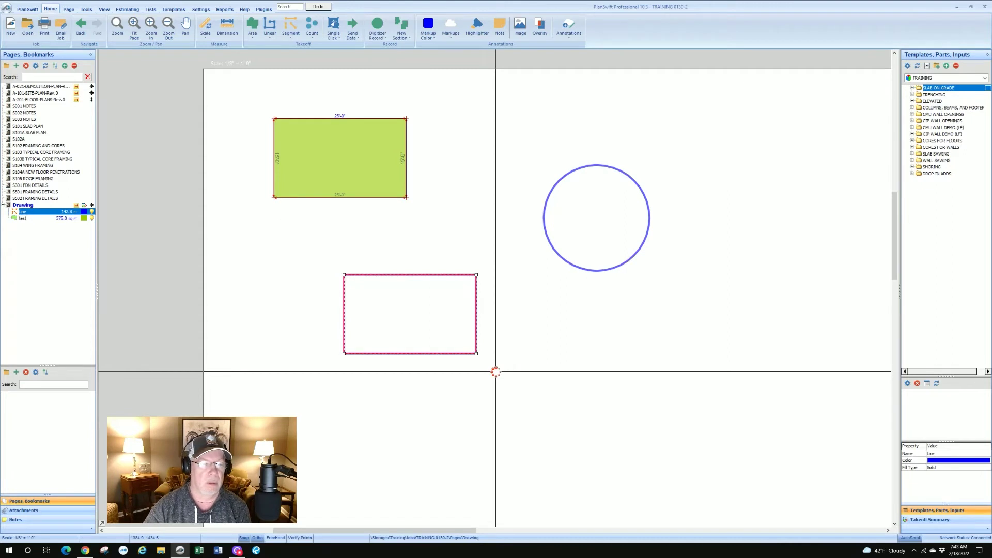
{"action": "key", "text": "Delete"}
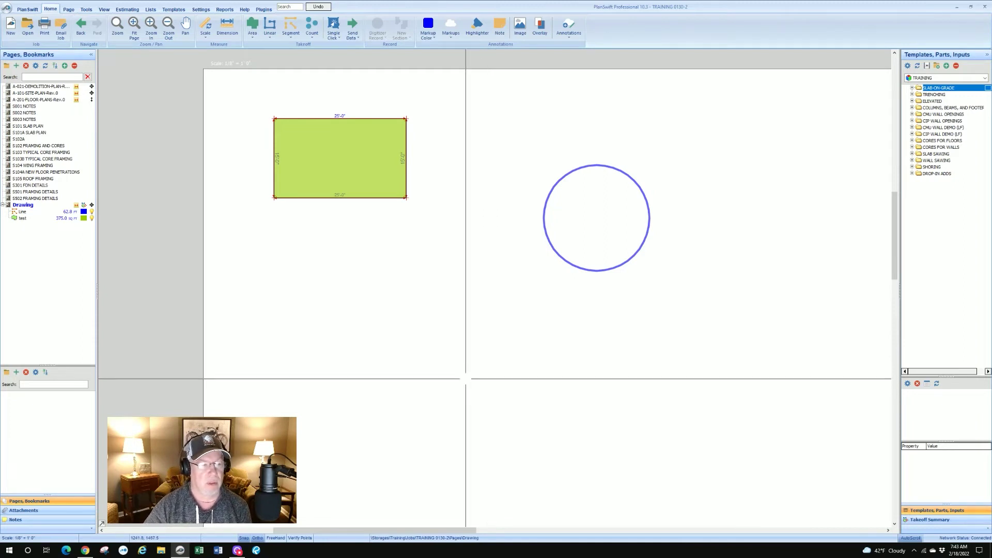
{"action": "left_click", "coordinate": [42, 212]}
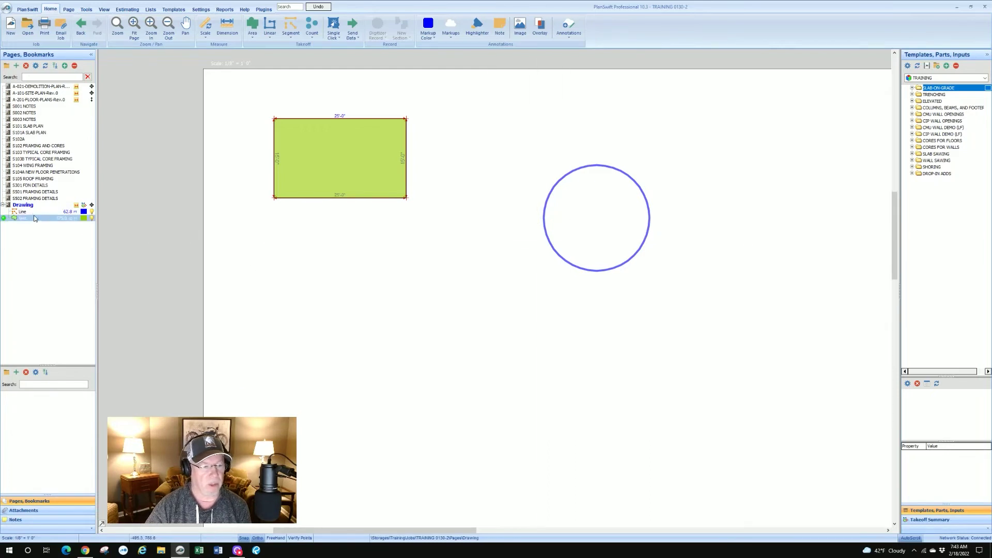
Draw a Line rectangle with 25, 15 and 25 ft sides, closing at the starting corner
{"action": "left_click", "coordinate": [3, 212]}
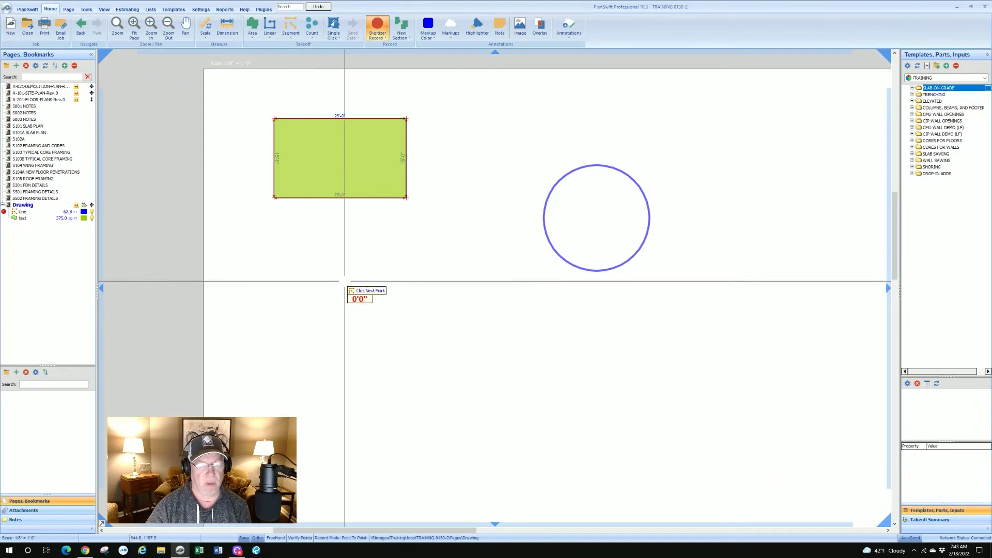
{"action": "left_click", "coordinate": [275, 266]}
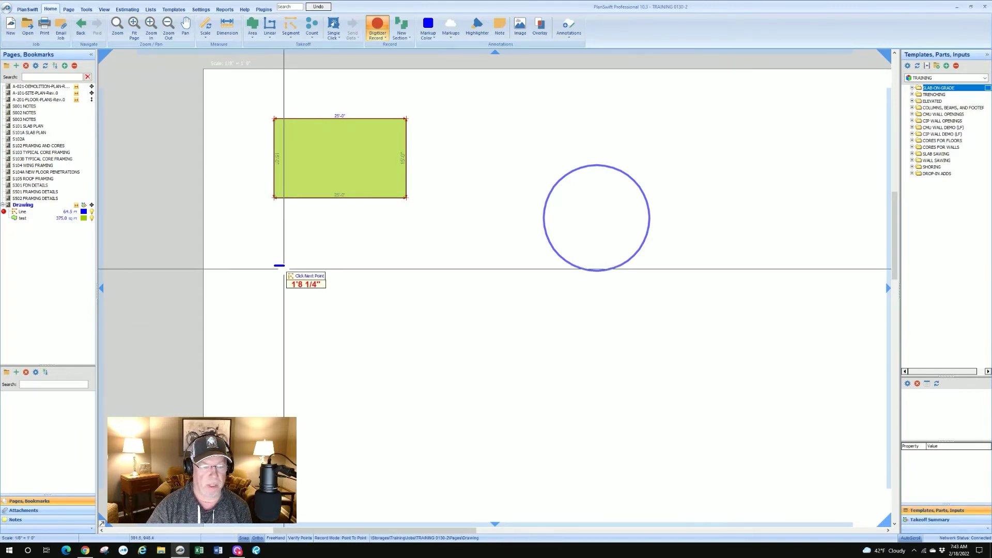
{"action": "key", "text": "l"}
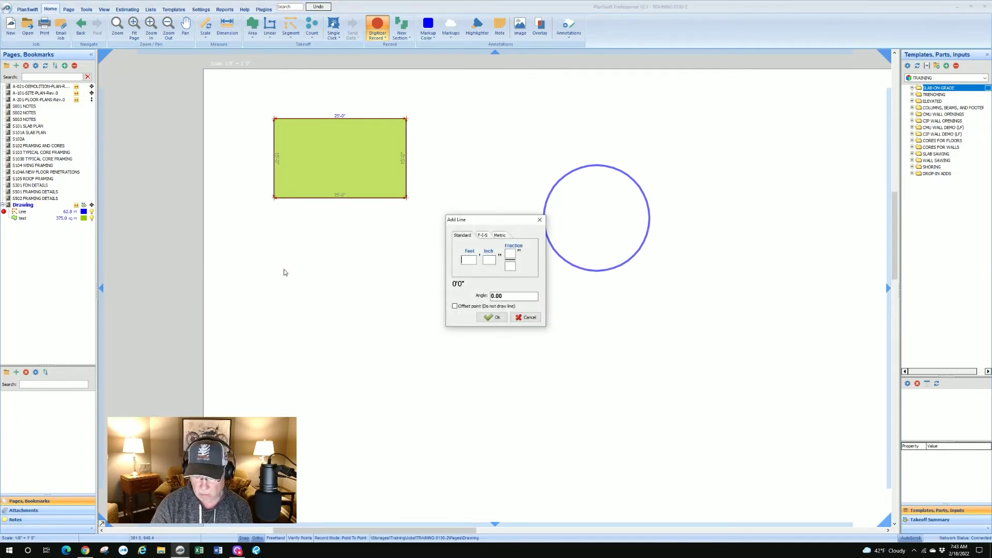
{"action": "type", "text": "25"}
{"action": "key", "text": "Return"}
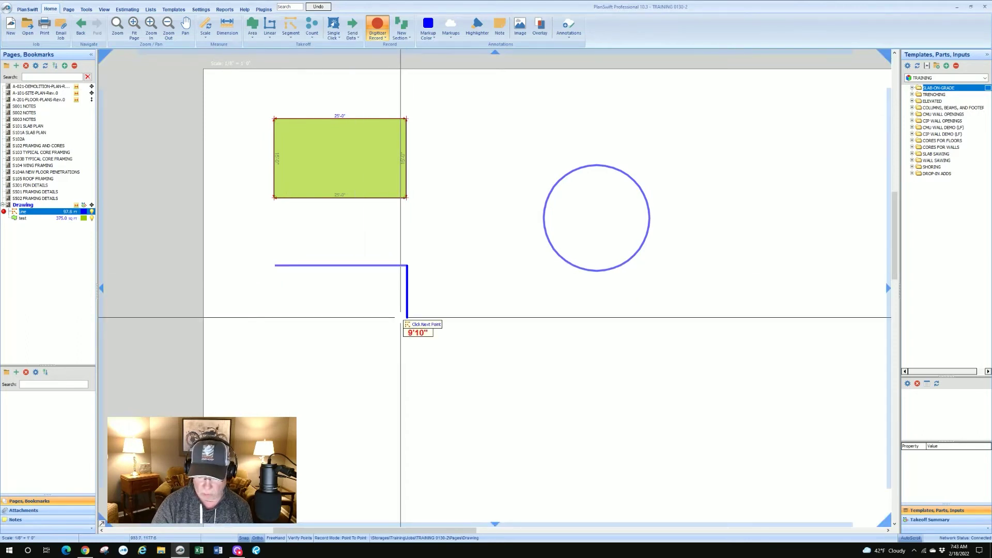
{"action": "type", "text": "l15"}
{"action": "key", "text": "Return"}
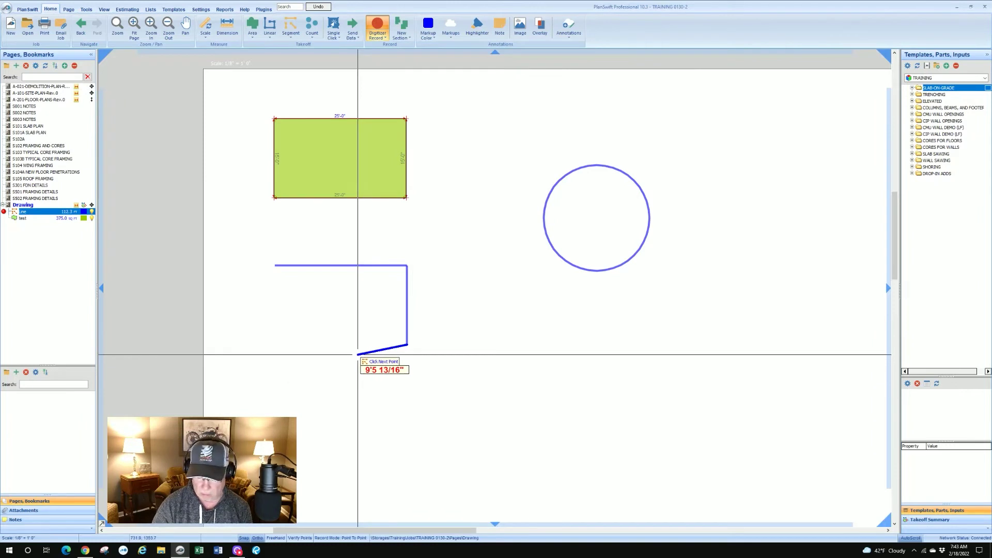
{"action": "type", "text": "l"}
{"action": "type", "text": "25"}
{"action": "key", "text": "Return"}
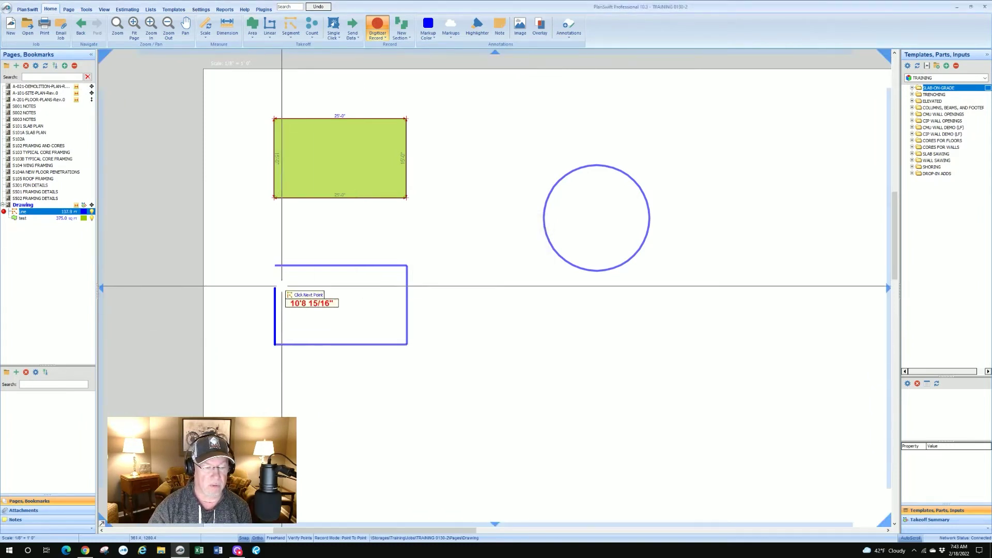
{"action": "left_click", "coordinate": [276, 267]}
Finish the line takeoff and show its Line label on the rectangle
{"action": "double_click", "coordinate": [275, 268]}
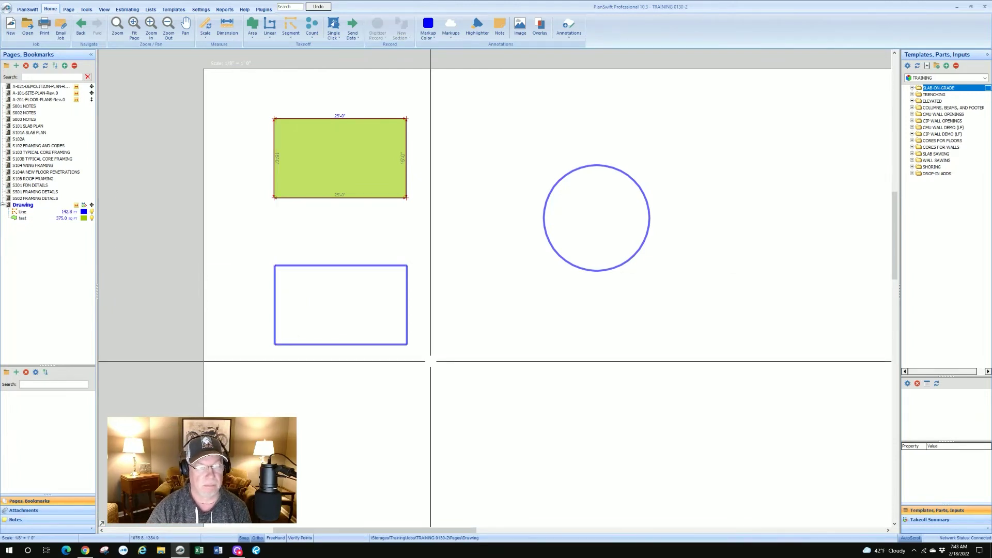
{"action": "left_click", "coordinate": [332, 265]}
{"action": "right_click", "coordinate": [331, 266]}
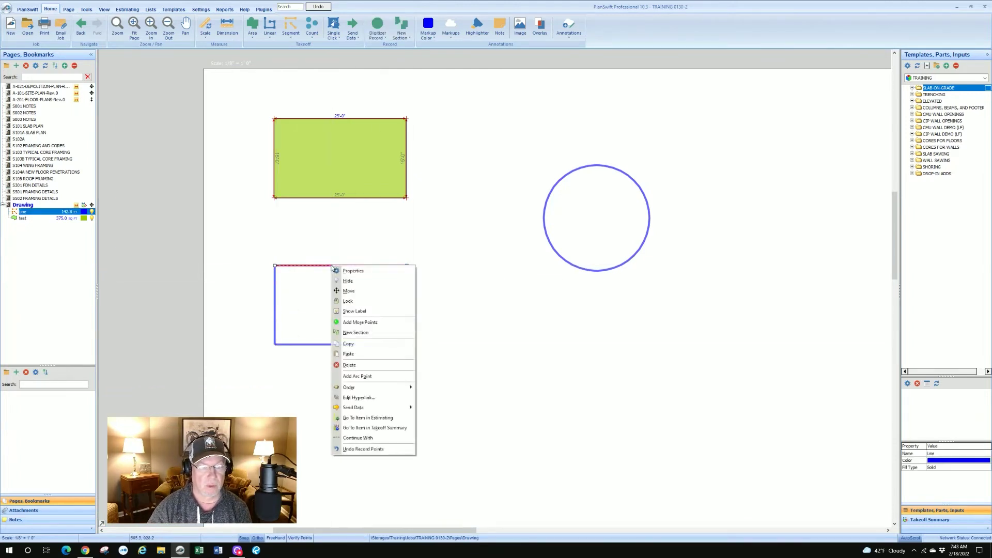
{"action": "left_click", "coordinate": [357, 312]}
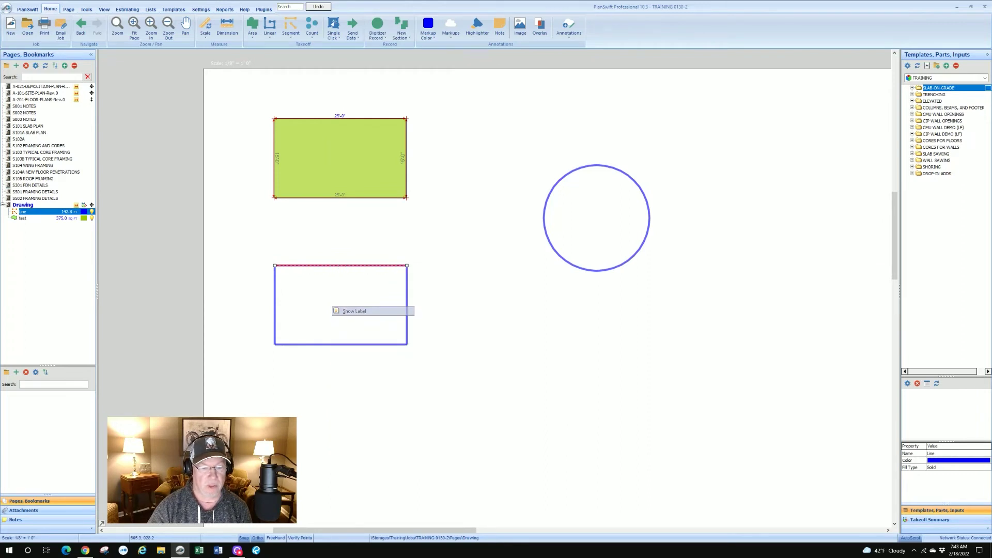
Delete the Line label from the rectangle's top edge
{"action": "scroll", "coordinate": [339, 265], "scroll_direction": "up", "scroll_amount": 3}
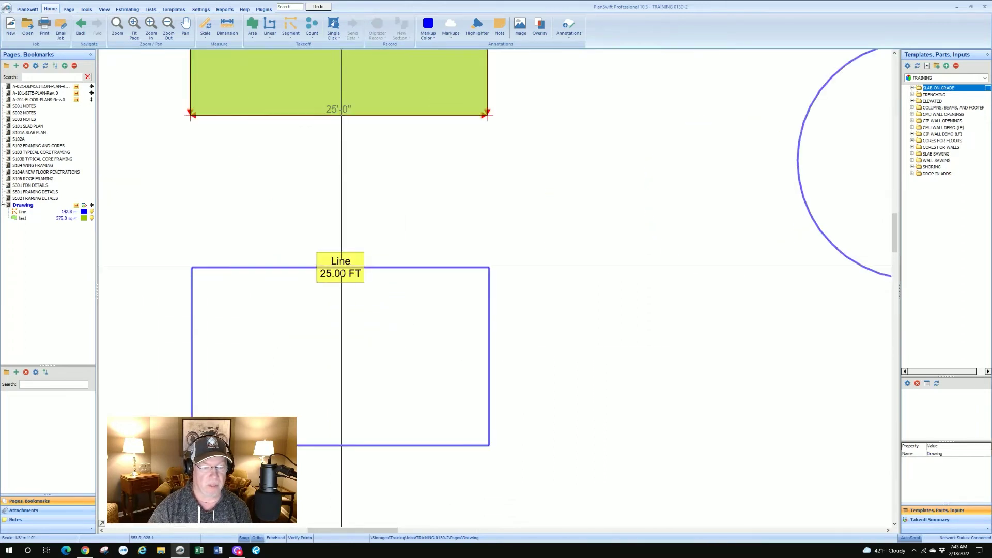
{"action": "left_click", "coordinate": [340, 265]}
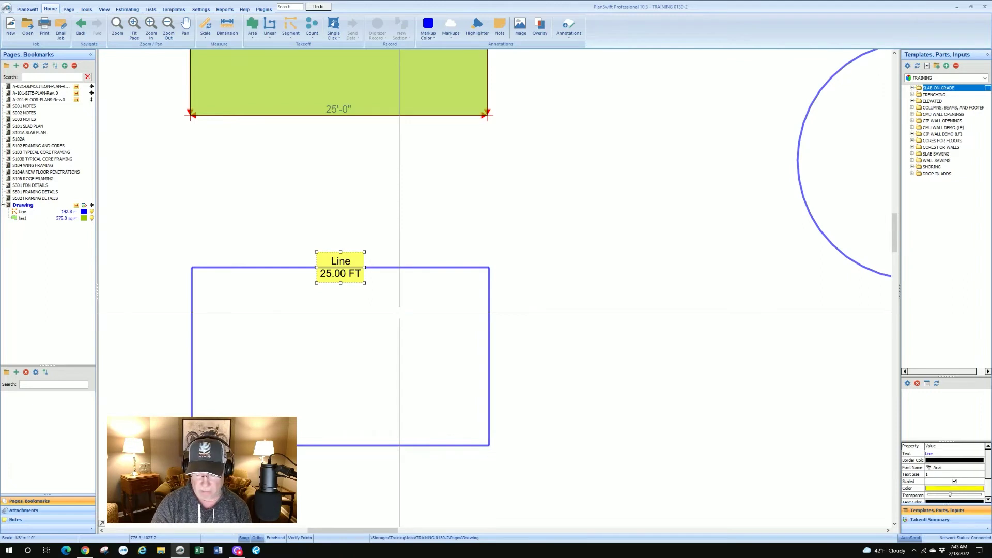
{"action": "key", "text": "Delete"}
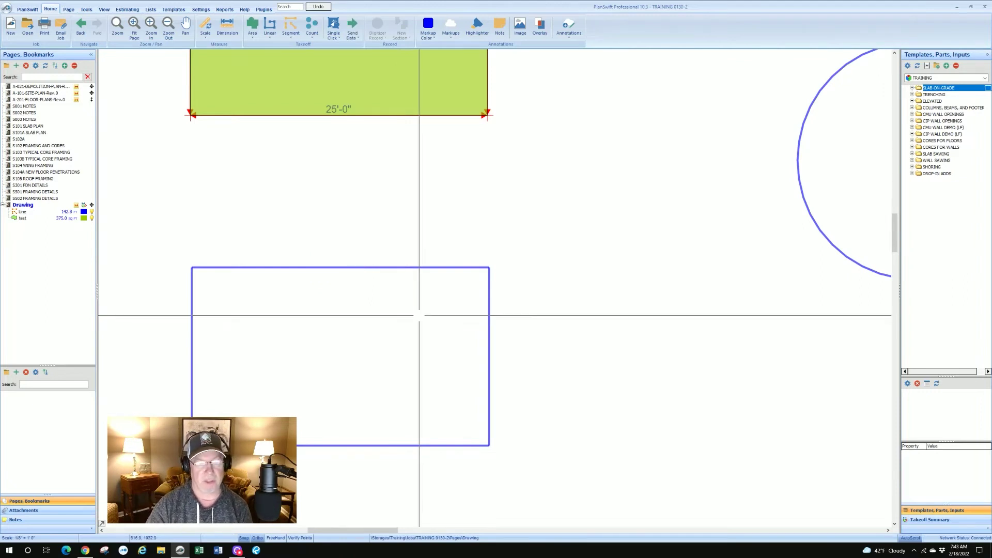
{"action": "scroll", "coordinate": [417, 314], "scroll_direction": "down", "scroll_amount": 3}
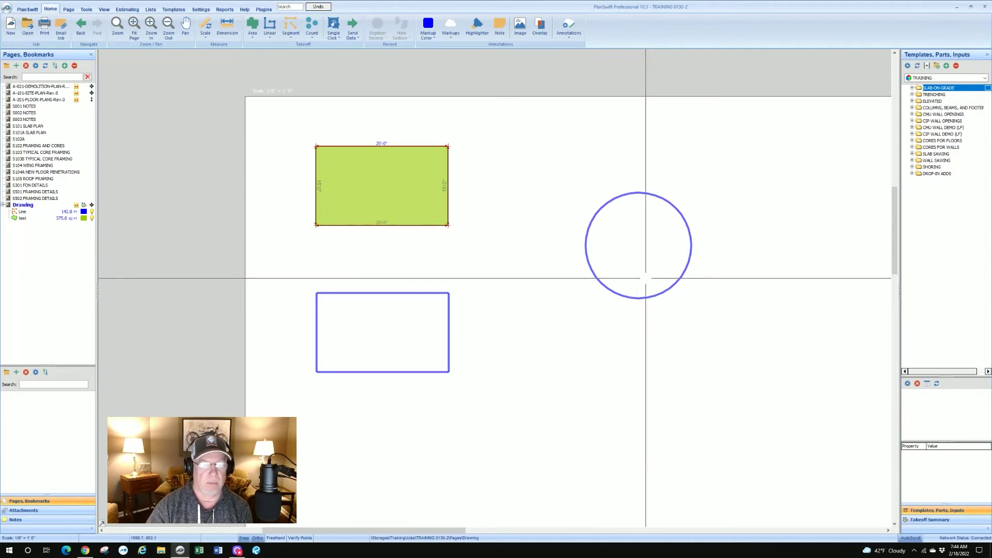
Pan to the blue circle, then box-select and delete it, dropping Line to 80.0 ft
{"action": "left_click_drag", "start_coordinate": [651, 270], "coordinate": [580, 248]}
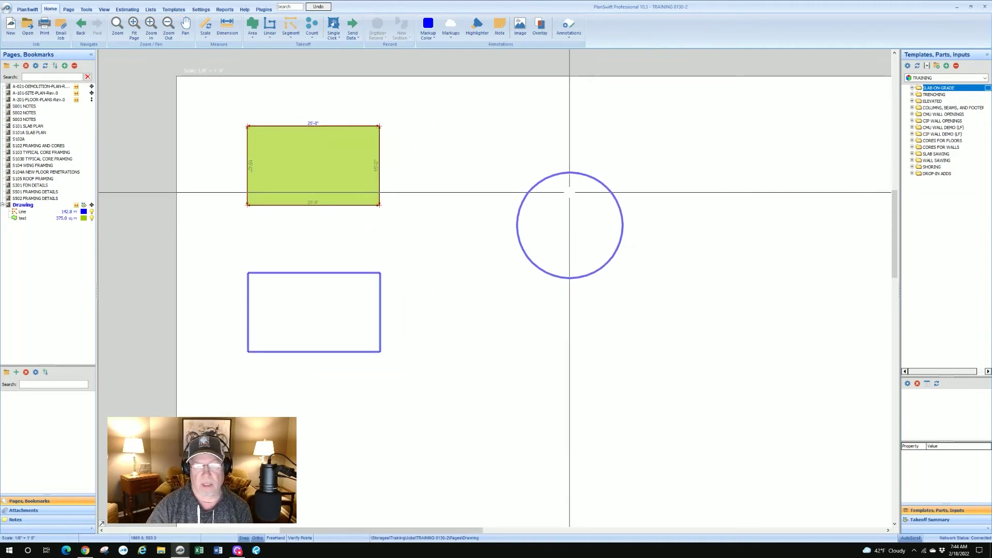
{"action": "left_click_drag", "start_coordinate": [501, 161], "coordinate": [642, 285]}
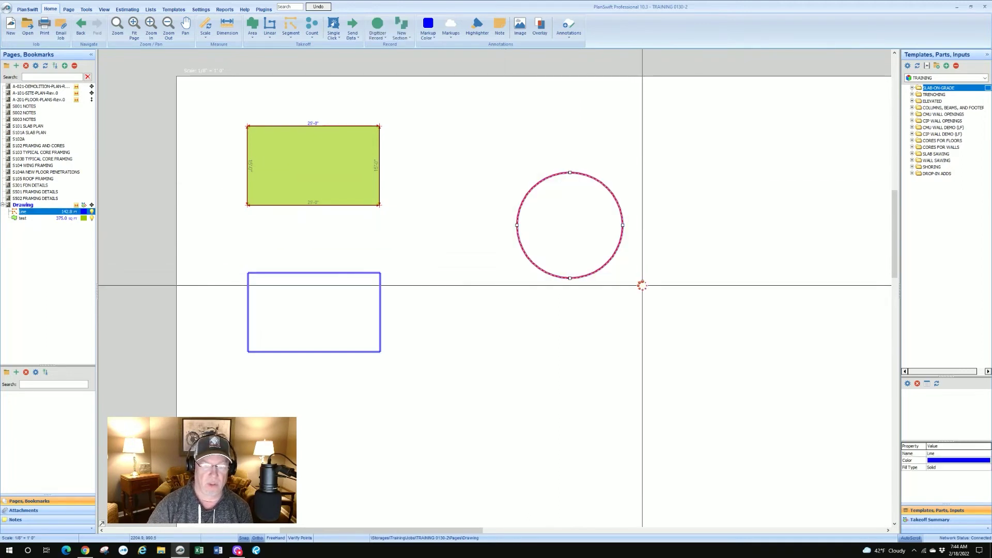
{"action": "key", "text": "Delete"}
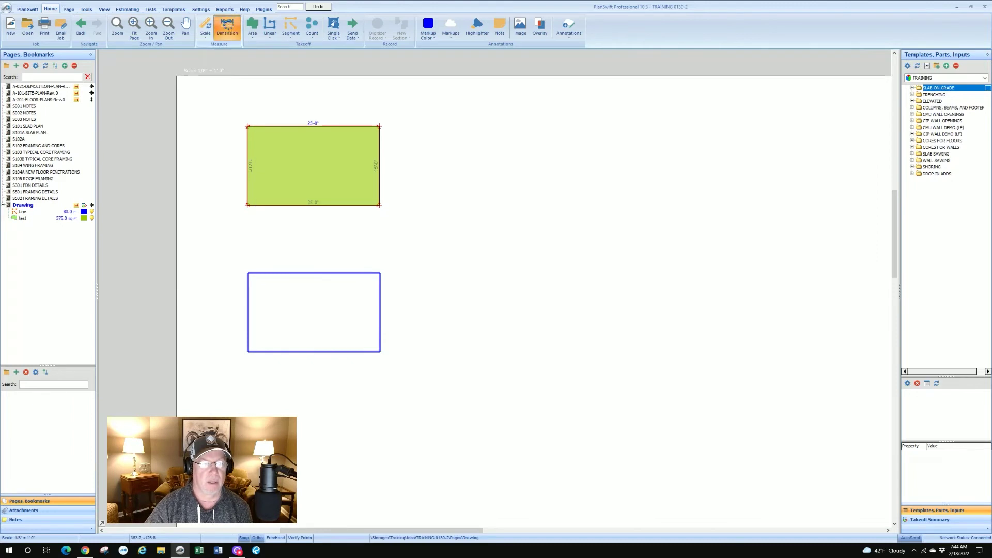
Draw a 20'-0" vertical dimension line, correcting the mistyped 25 to 20
{"action": "left_click", "coordinate": [227, 27]}
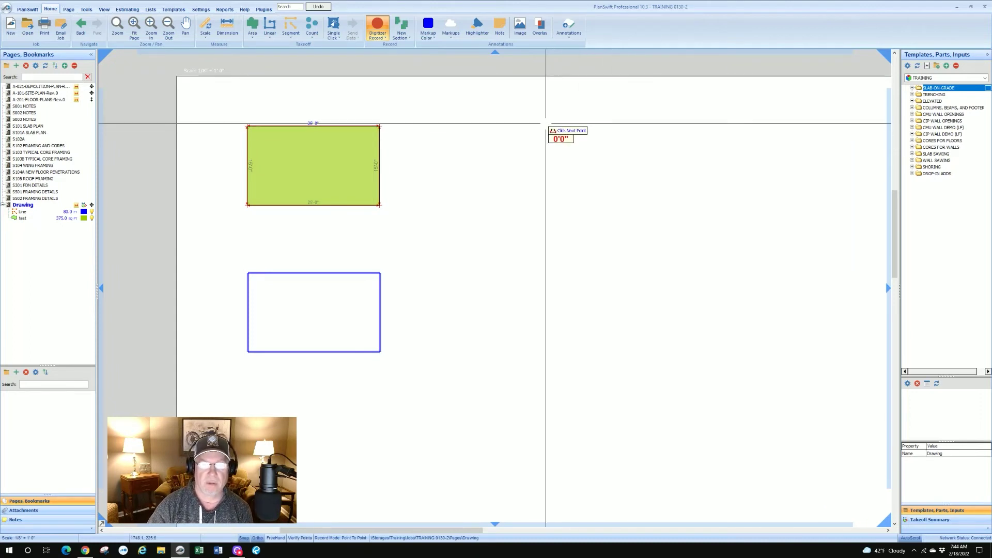
{"action": "type", "text": "l25"}
{"action": "key", "text": "BackSpace"}
{"action": "type", "text": "0"}
{"action": "key", "text": "Return"}
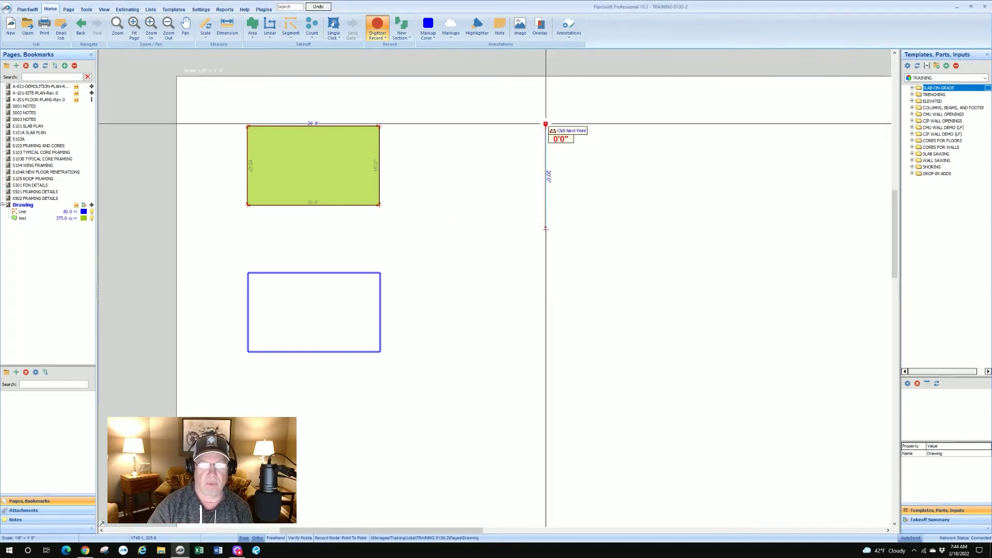
{"action": "scroll", "coordinate": [572, 141], "scroll_direction": "up", "scroll_amount": 2}
{"action": "scroll", "coordinate": [570, 136], "scroll_direction": "down", "scroll_amount": 2}
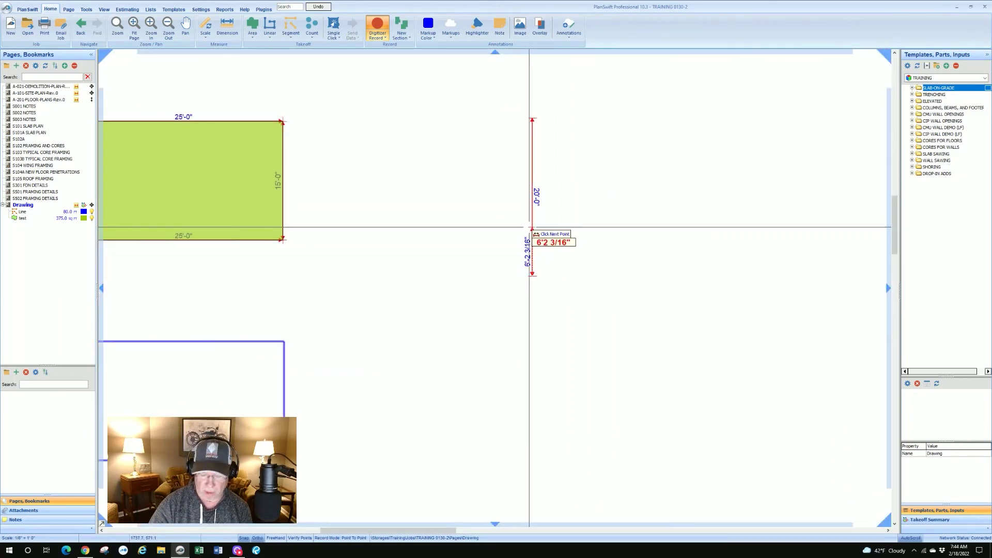
Add 10'-0" dimension arms down, left and right from its midpoint to form a cross
{"action": "type", "text": "10"}
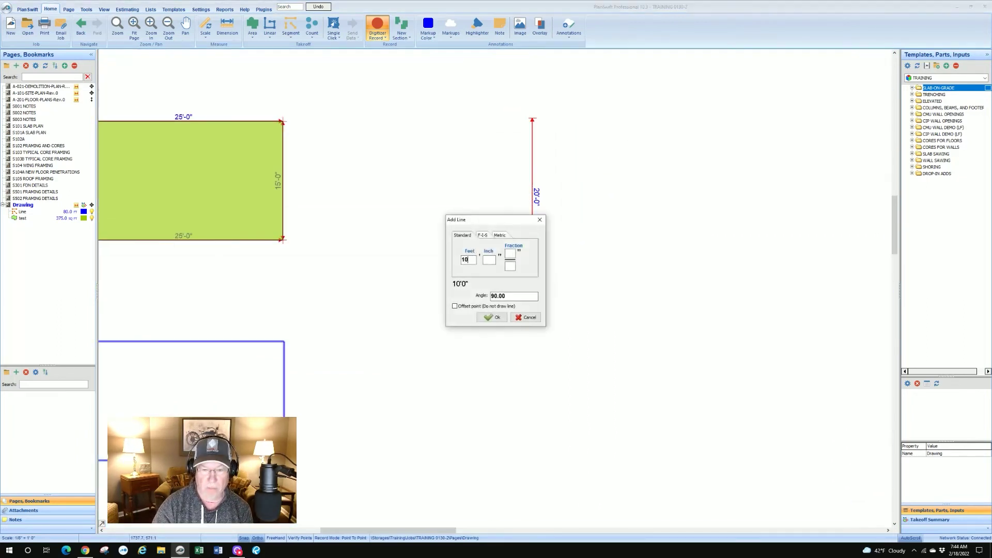
{"action": "key", "text": "Return"}
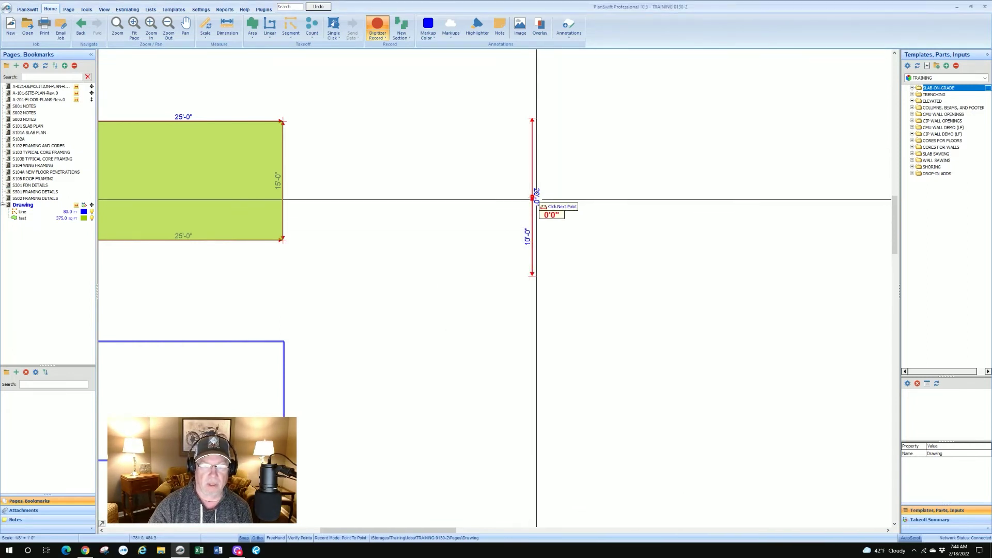
{"action": "type", "text": "10"}
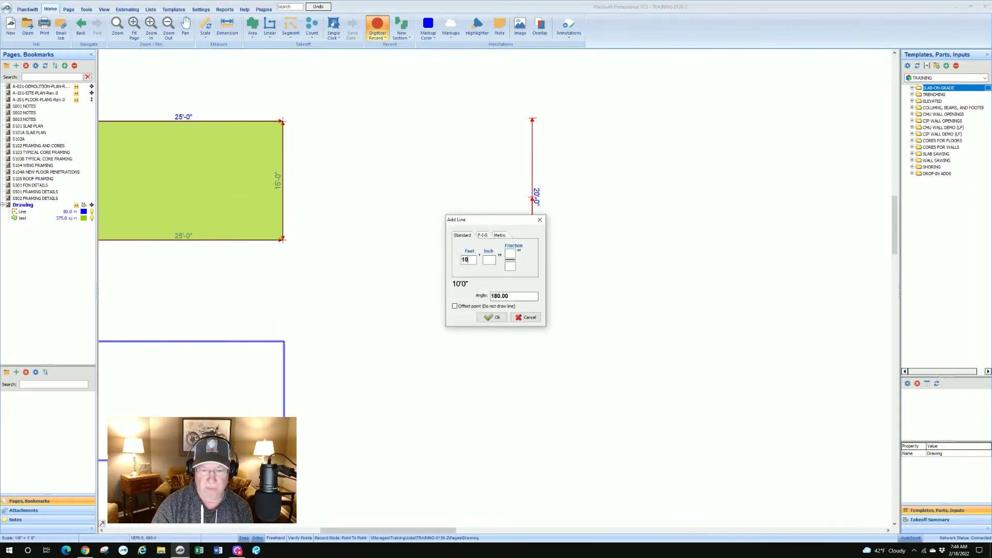
{"action": "key", "text": "Return"}
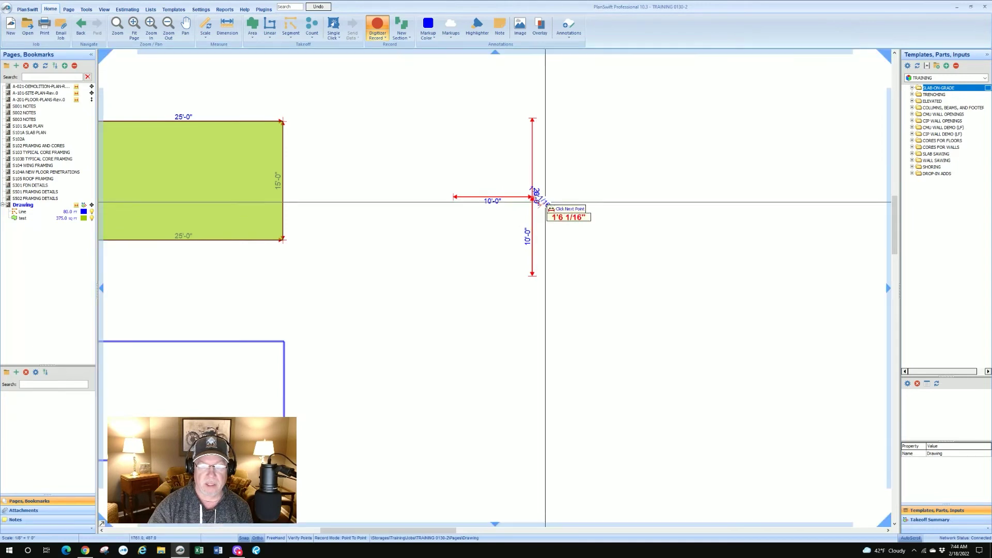
{"action": "type", "text": "10"}
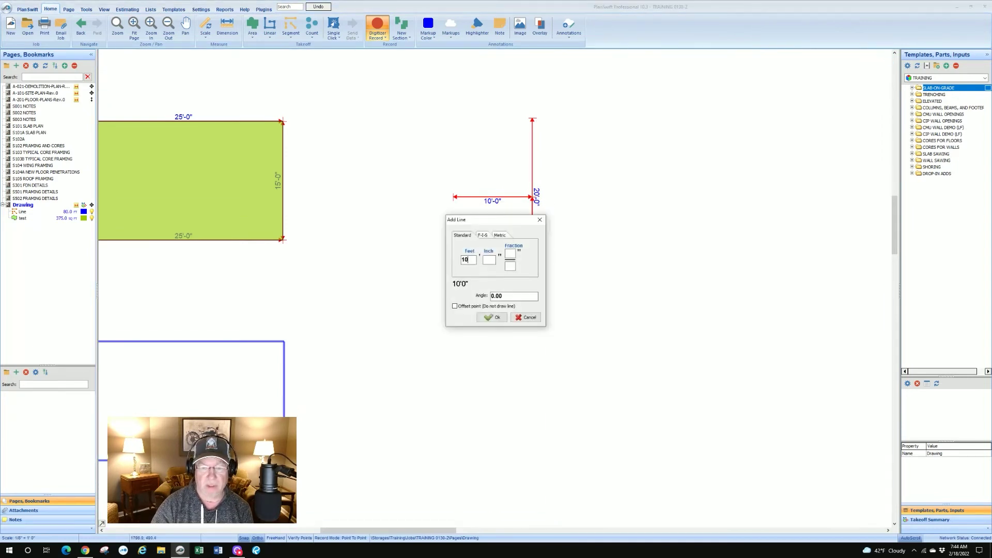
{"action": "key", "text": "Return"}
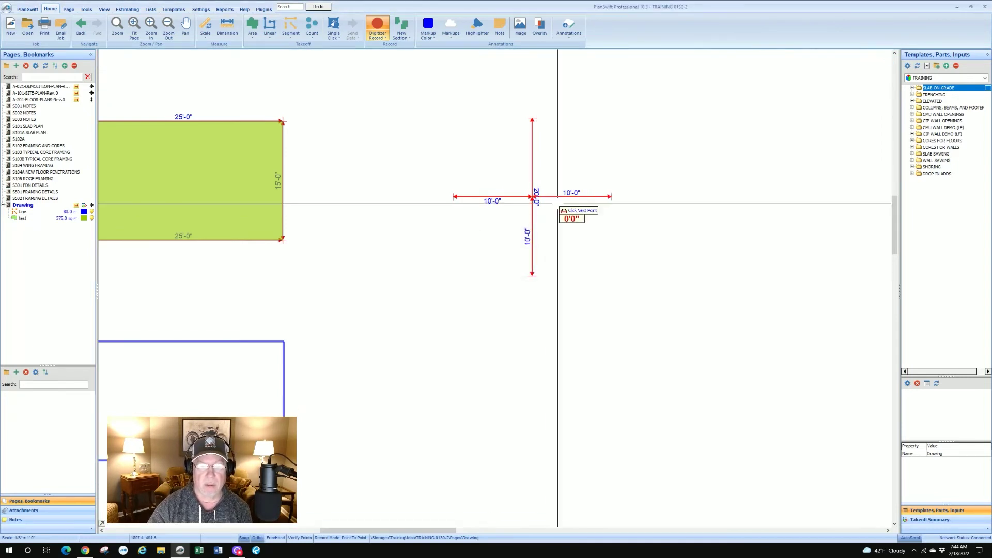
{"action": "left_click", "coordinate": [377, 27]}
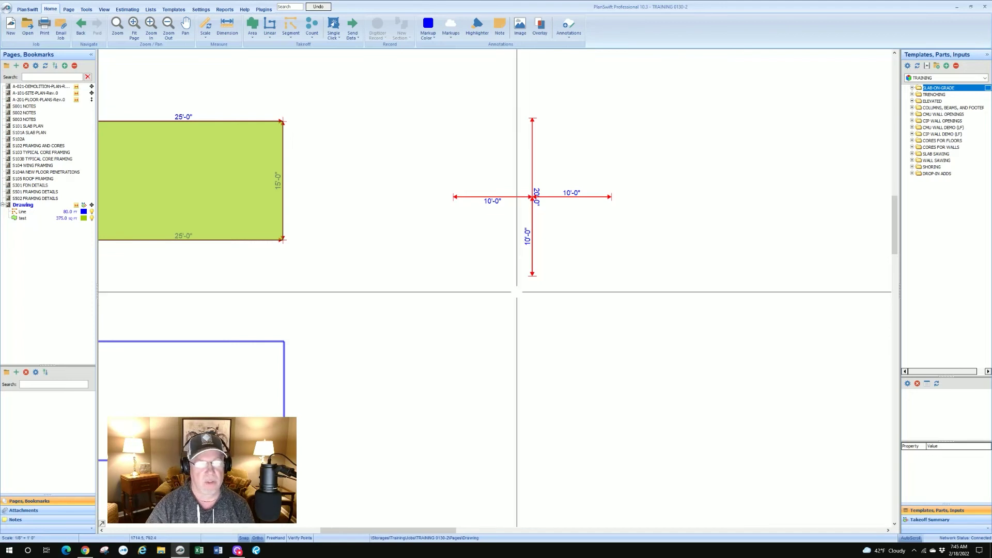
With the Line takeoff, start an arc at the cross's left end through its top point
{"action": "left_click", "coordinate": [29, 212]}
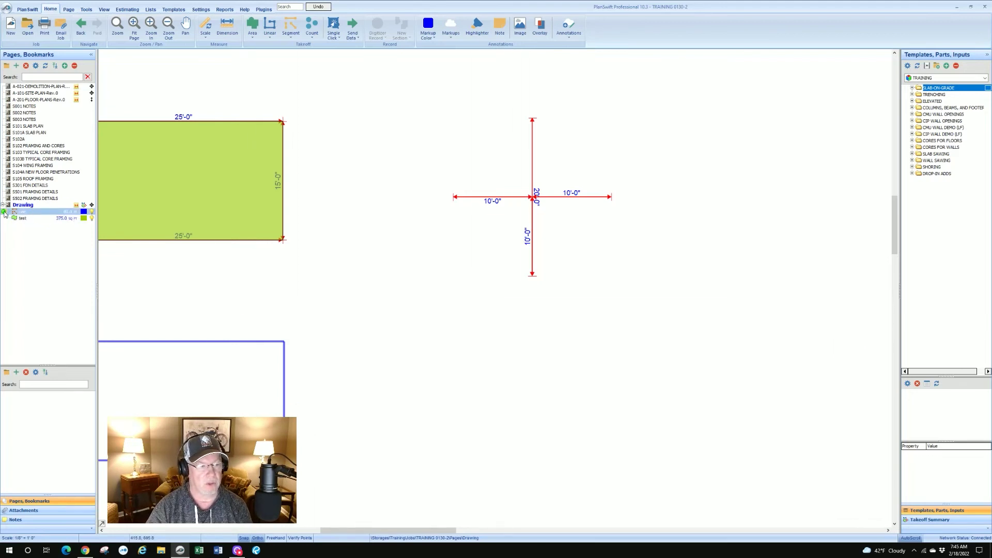
{"action": "left_click", "coordinate": [4, 213]}
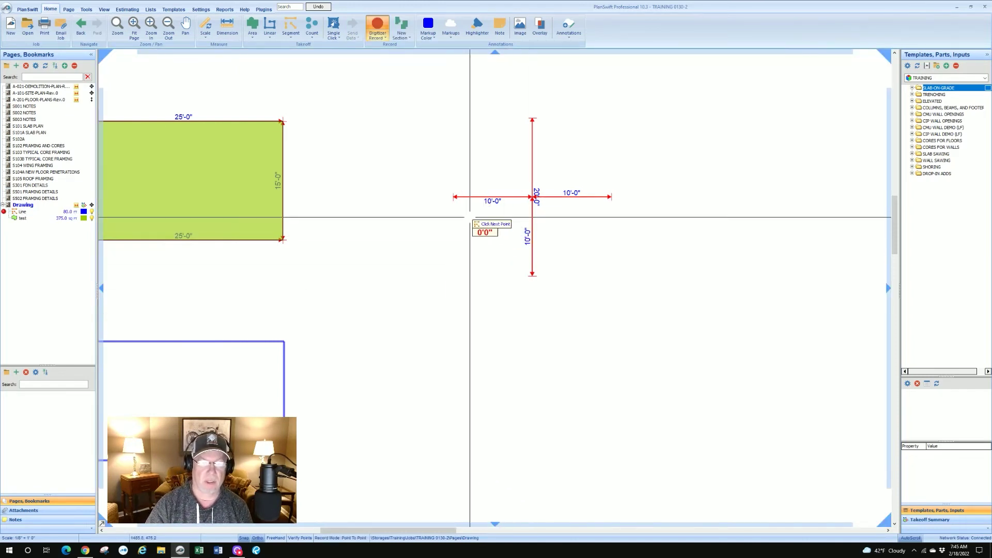
{"action": "left_click", "coordinate": [453, 198]}
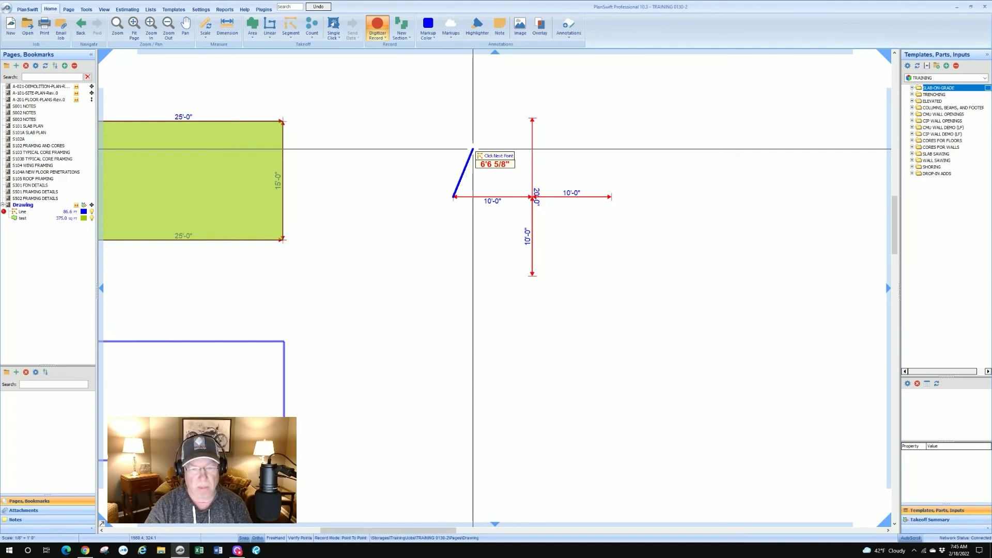
{"action": "key", "text": "a"}
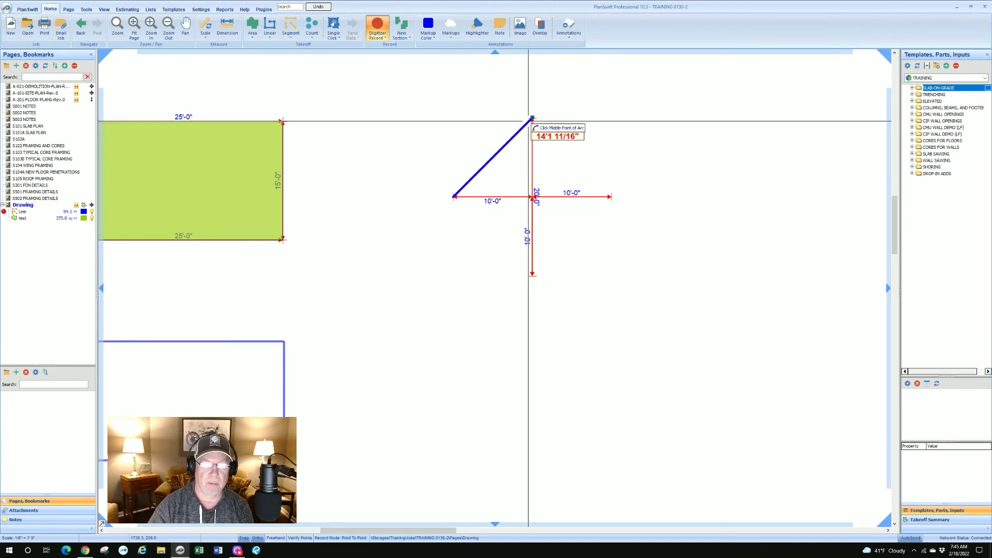
{"action": "left_click", "coordinate": [532, 119]}
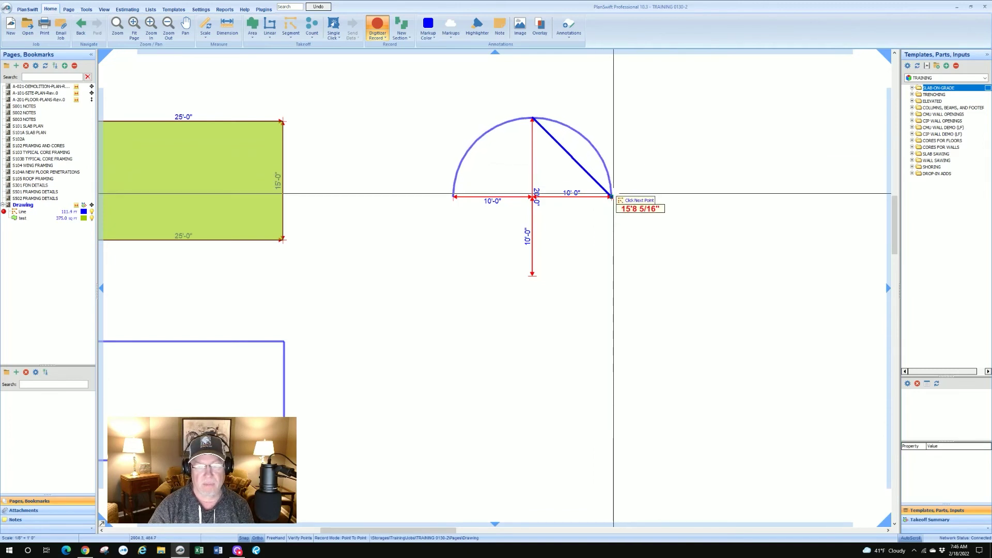
Close the 20-ft circle: finish the top arc, add a bottom arc through the cross, and end recording
{"action": "left_click", "coordinate": [612, 195]}
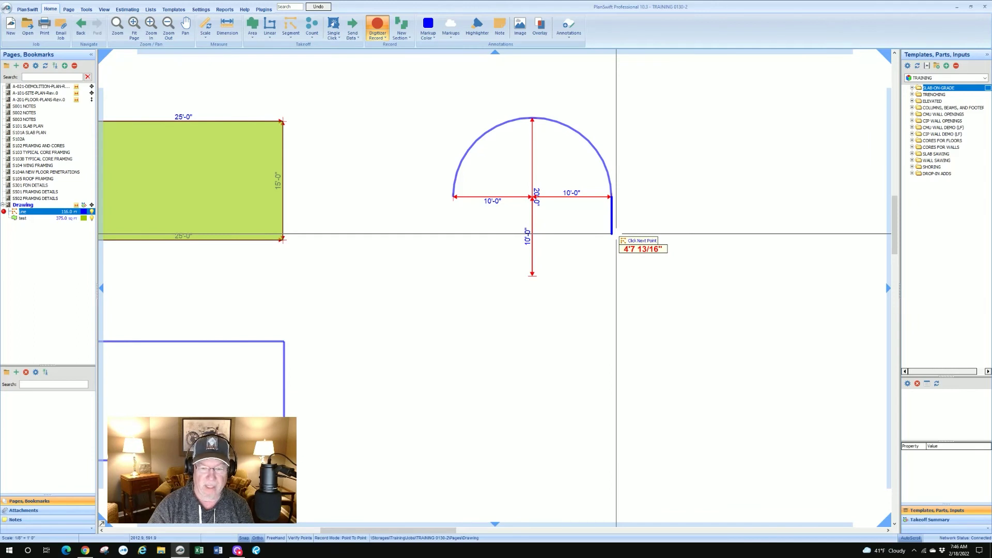
{"action": "key", "text": "a"}
{"action": "left_click", "coordinate": [533, 275]}
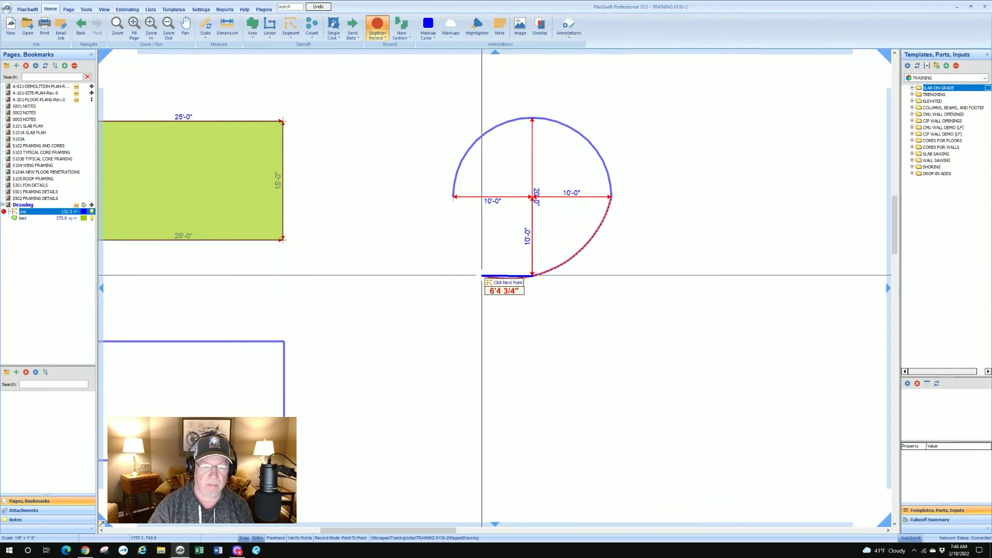
{"action": "left_click", "coordinate": [454, 197]}
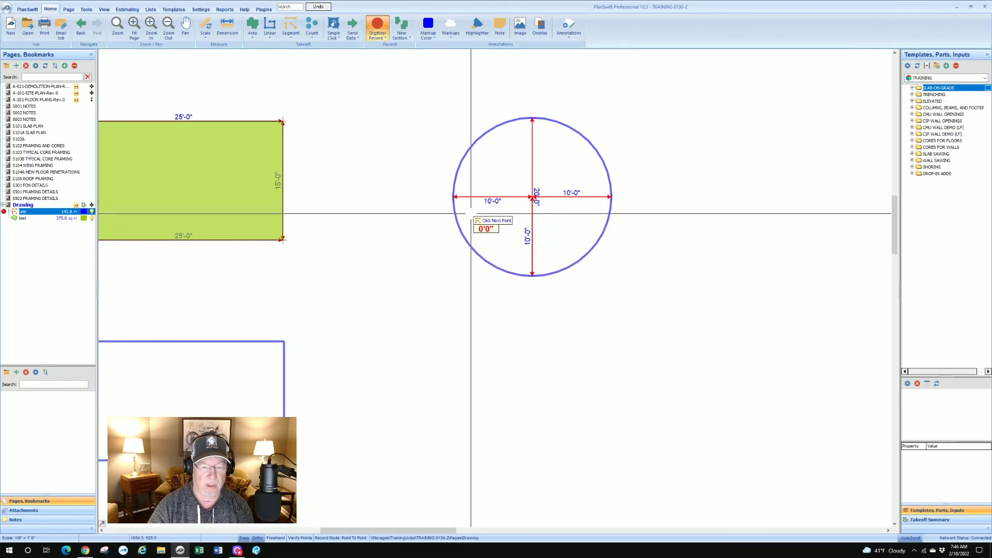
{"action": "key", "text": "Escape"}
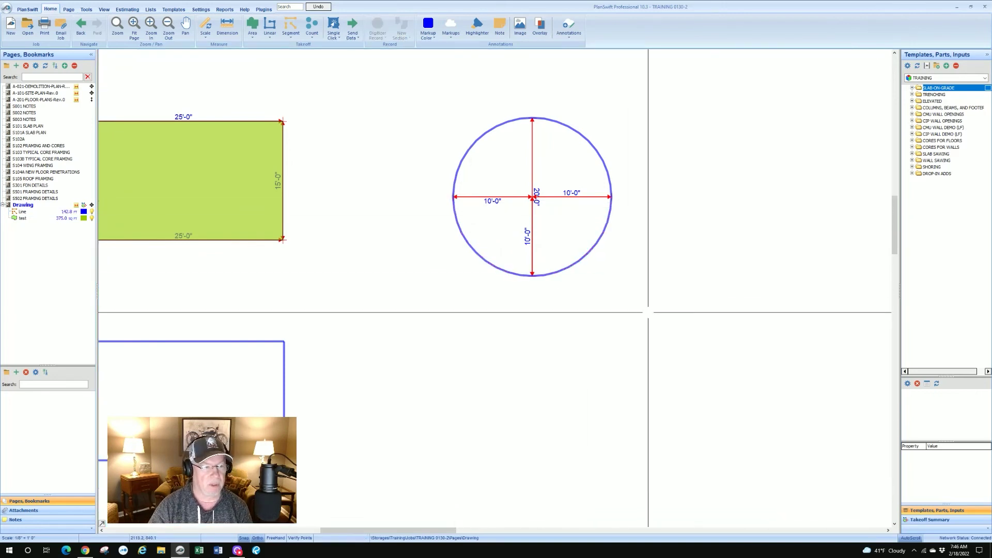
Delete the 20'-0" vertical and both 10'-0" dimensions, then hide the drawing's annotation labels
{"action": "left_click", "coordinate": [532, 181]}
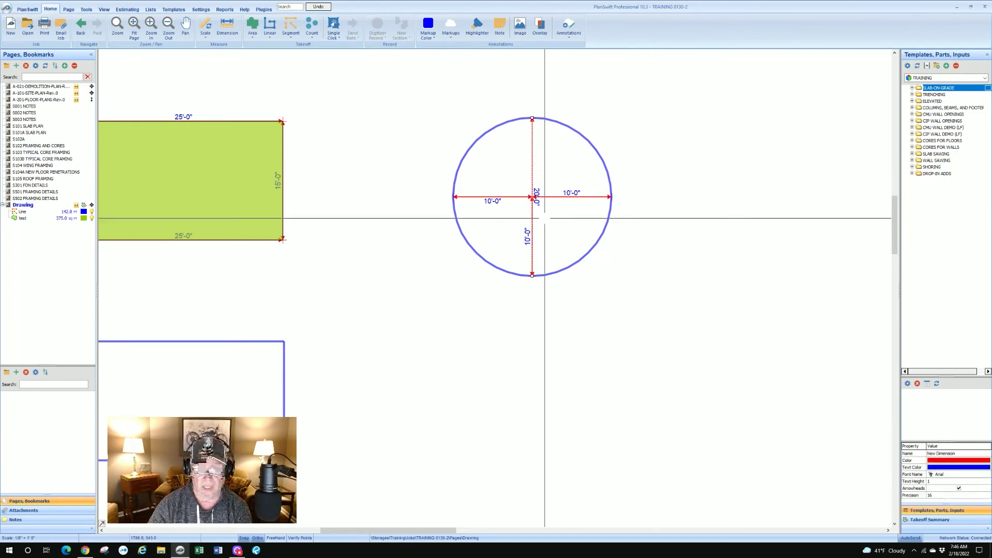
{"action": "key", "text": "Delete"}
{"action": "left_click", "coordinate": [499, 197]}
{"action": "key", "text": "Delete"}
{"action": "left_click", "coordinate": [550, 196]}
{"action": "key", "text": "Delete"}
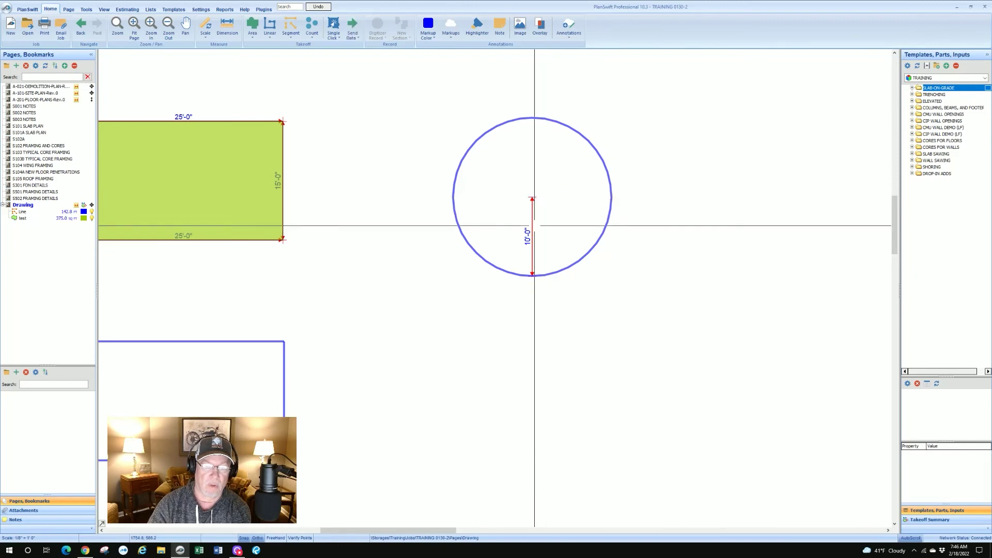
{"action": "left_click", "coordinate": [76, 206]}
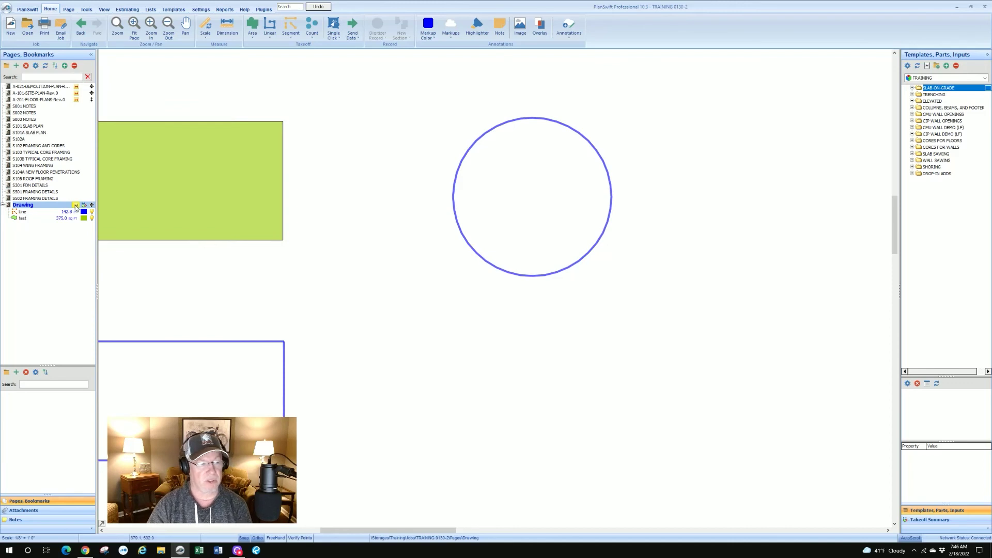
{"action": "scroll", "coordinate": [341, 243], "scroll_direction": "down", "scroll_amount": 1}
{"action": "left_click_drag", "start_coordinate": [365, 321], "coordinate": [429, 304]}
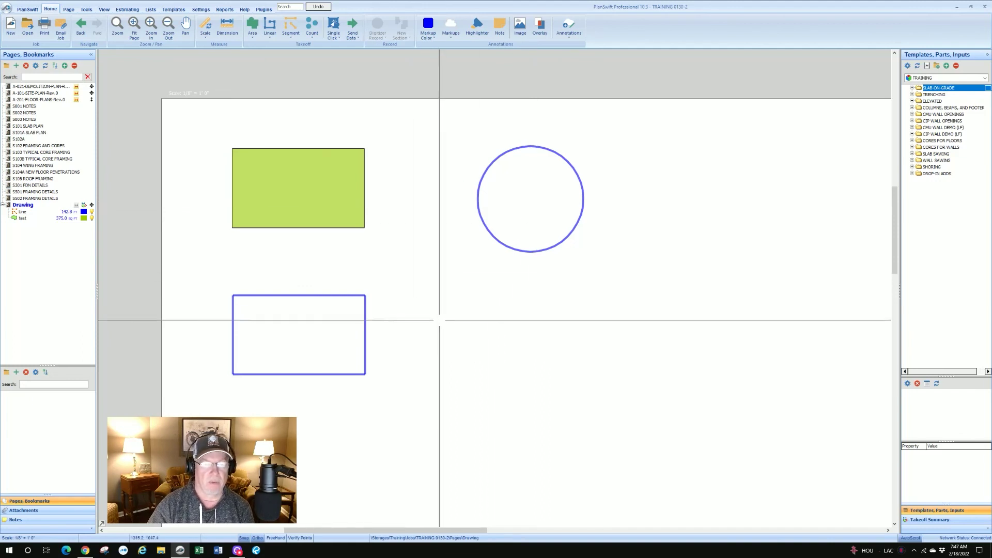
{"action": "left_click_drag", "start_coordinate": [439, 317], "coordinate": [450, 294]}
{"action": "key", "text": "Escape"}
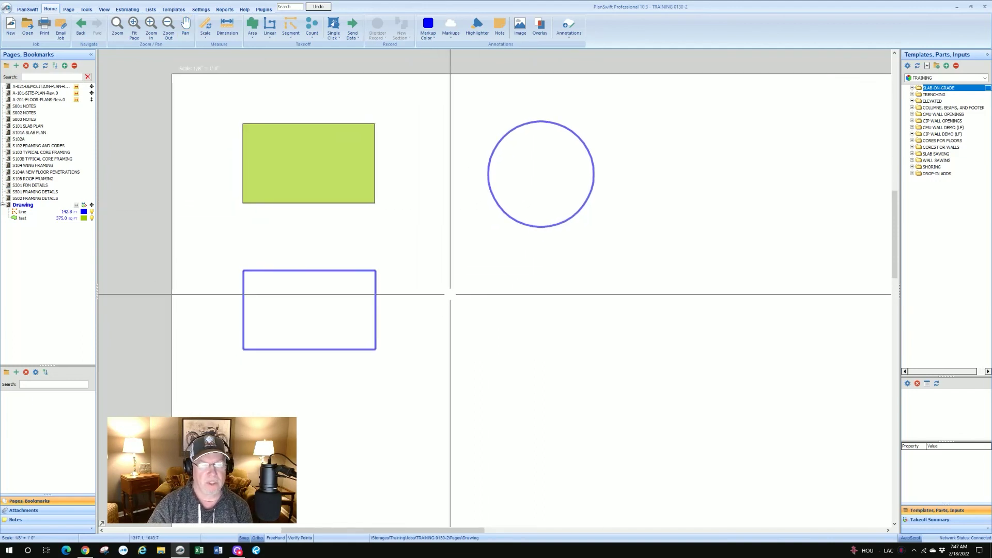